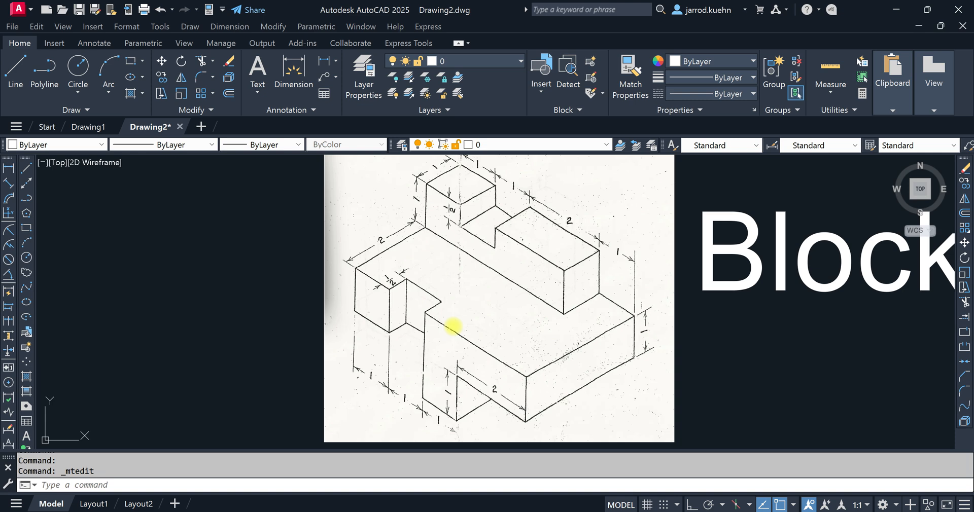
Step: Review the menu bar visibility option and the list of enabled AutoCAD toolbars
scroll(344, 319, "down", 2)
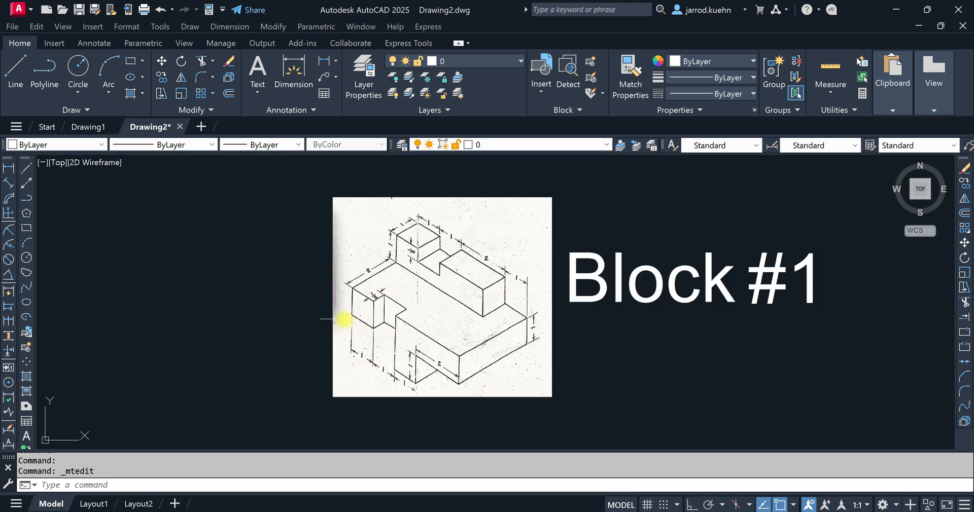
scroll(328, 322, "down", 2)
mouse_move(326, 321)
middle_mouse_down()
mouse_move(383, 278)
mouse_move(398, 239)
middle_mouse_up()
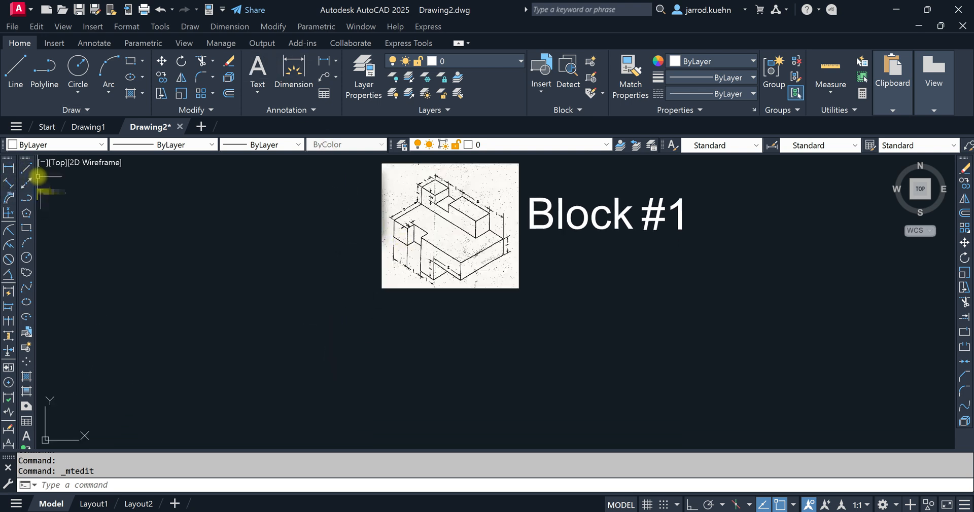
left_click(223, 10)
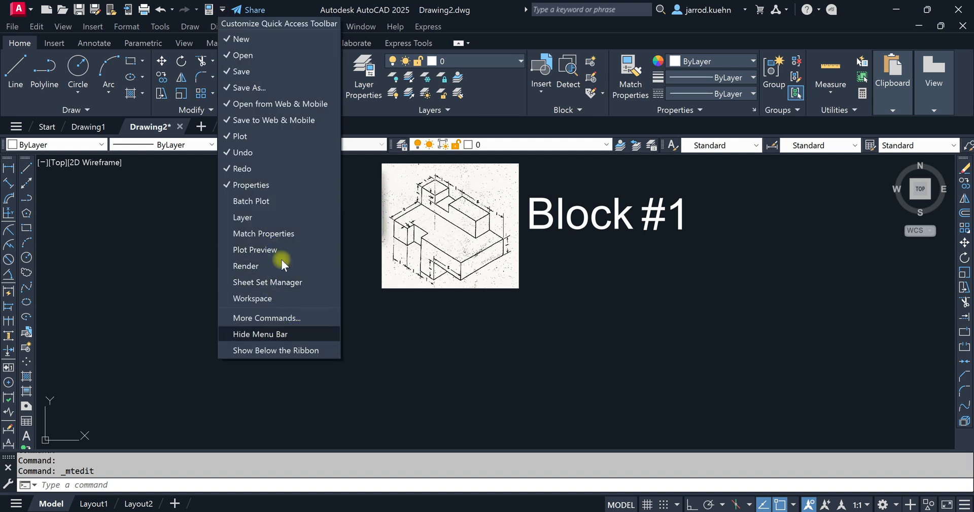
left_click(168, 22)
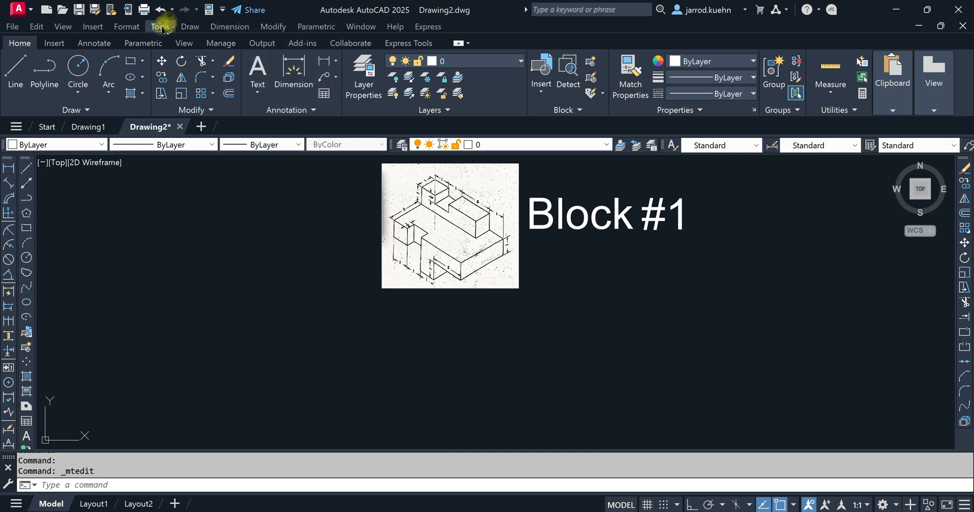
left_click(156, 26)
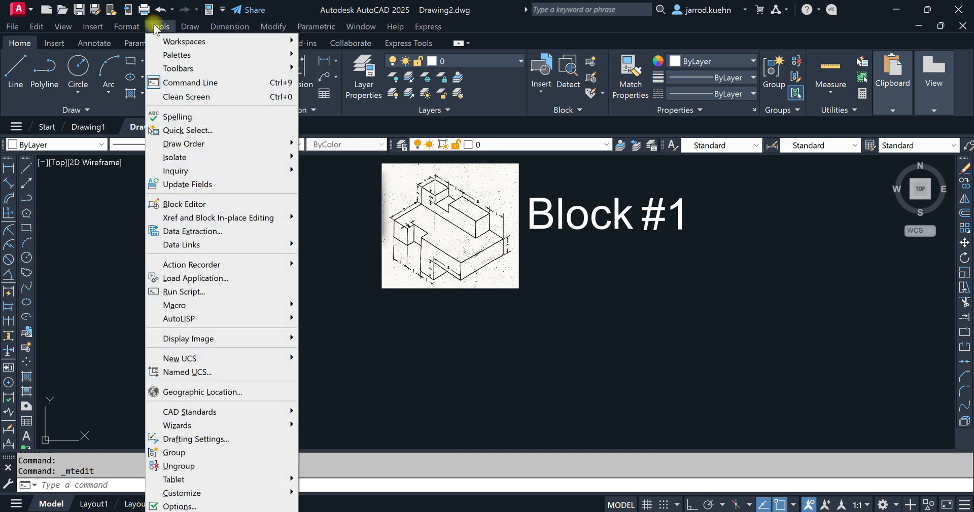
mouse_move(194, 66)
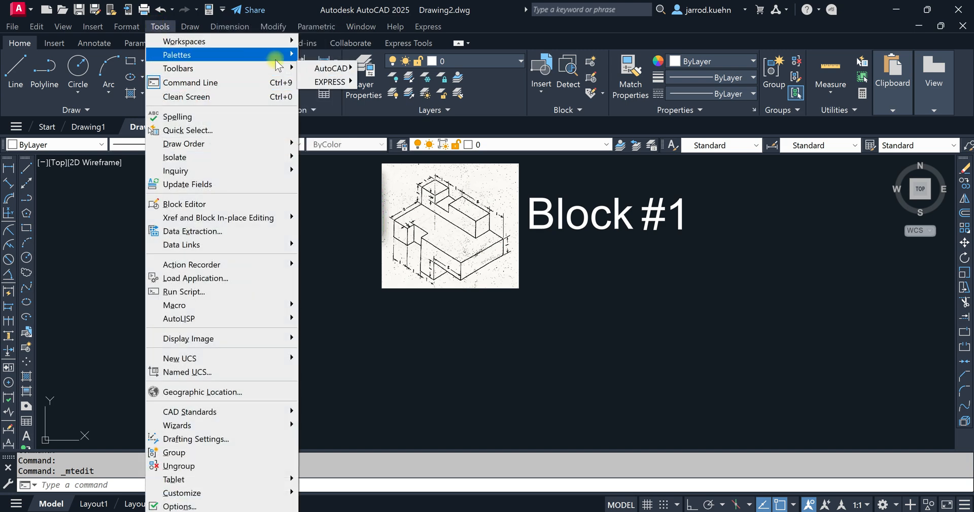
mouse_move(327, 67)
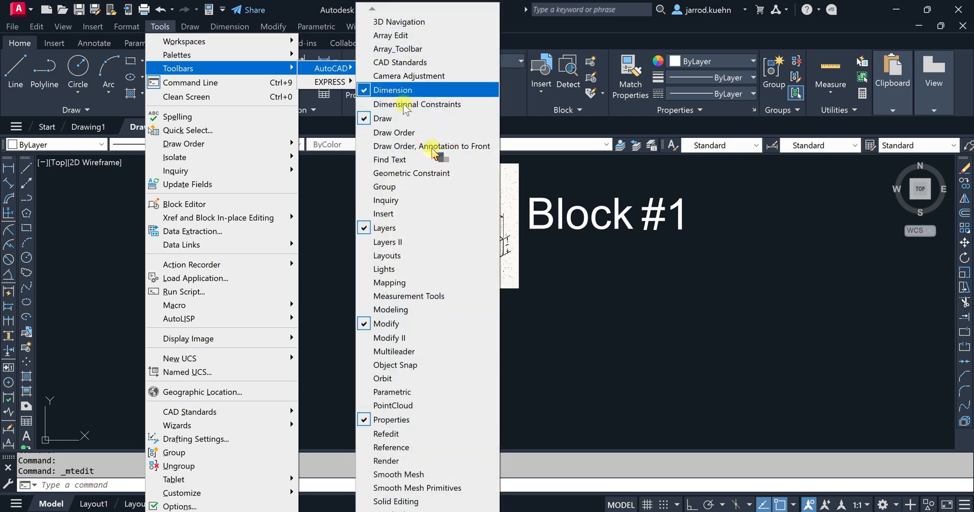
left_click(426, 120)
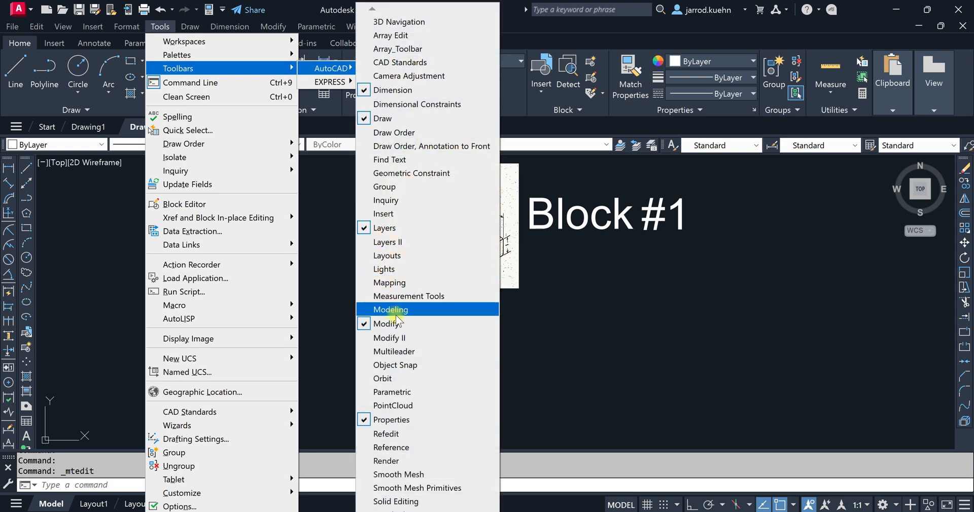
left_click(614, 280)
left_click(614, 279)
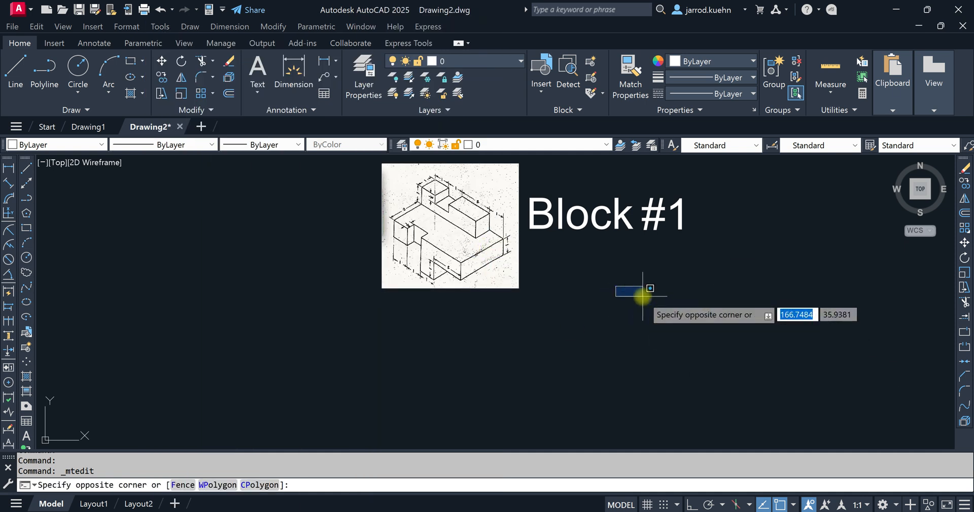
key("Escape")
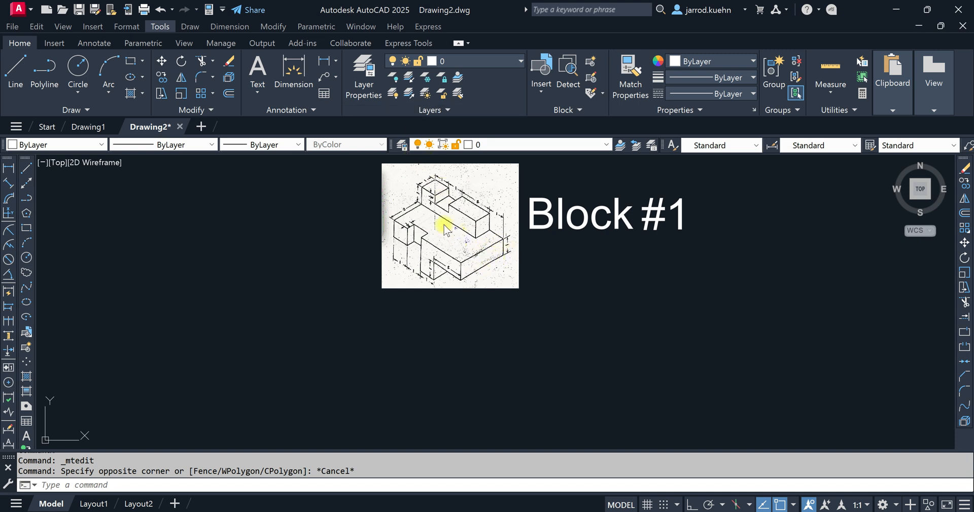
Step: Draw two connected orthogonal lines beside and below the reference image: a vertical line down, continued by a horizontal line to the right
left_click(28, 170)
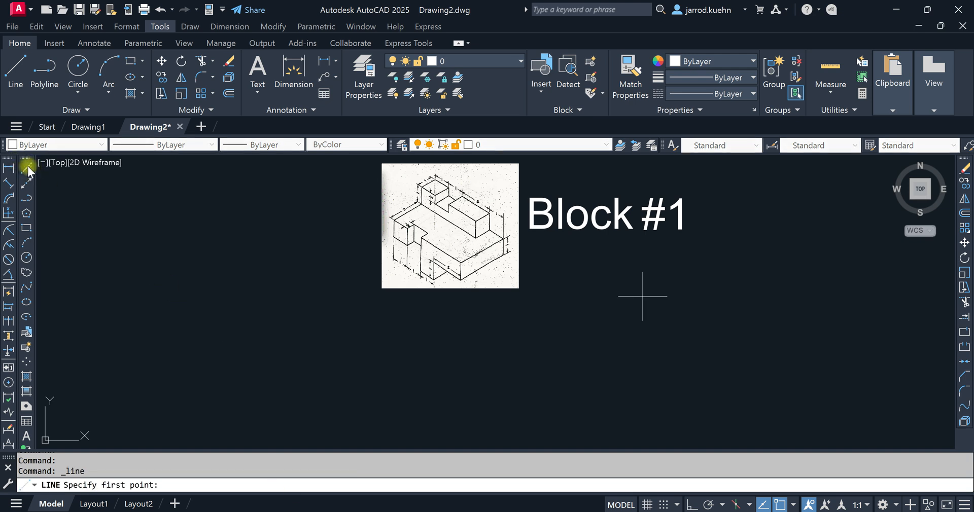
left_click(116, 230)
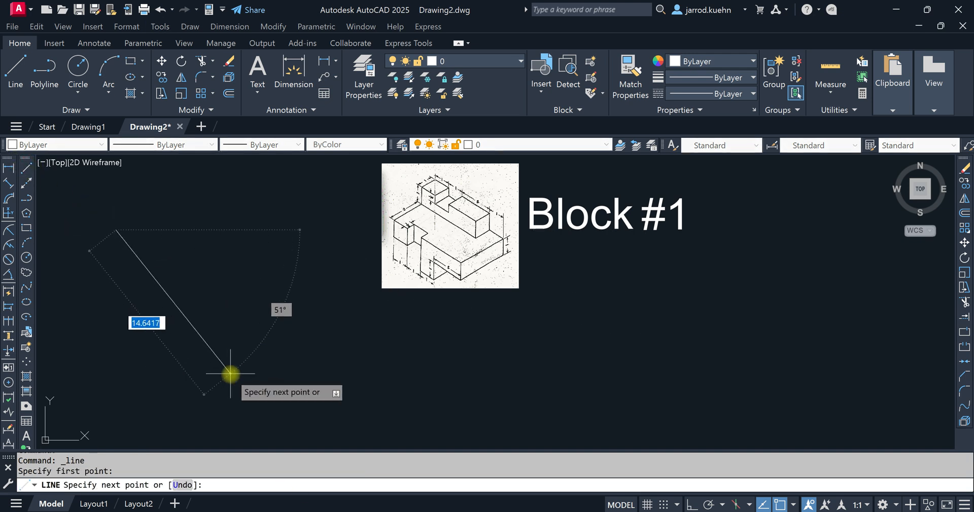
key("F8")
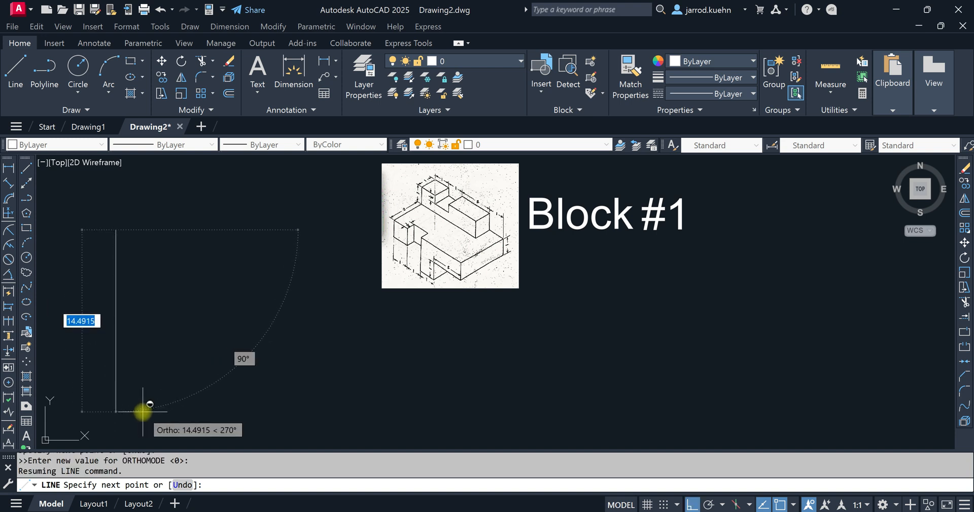
left_click(134, 431)
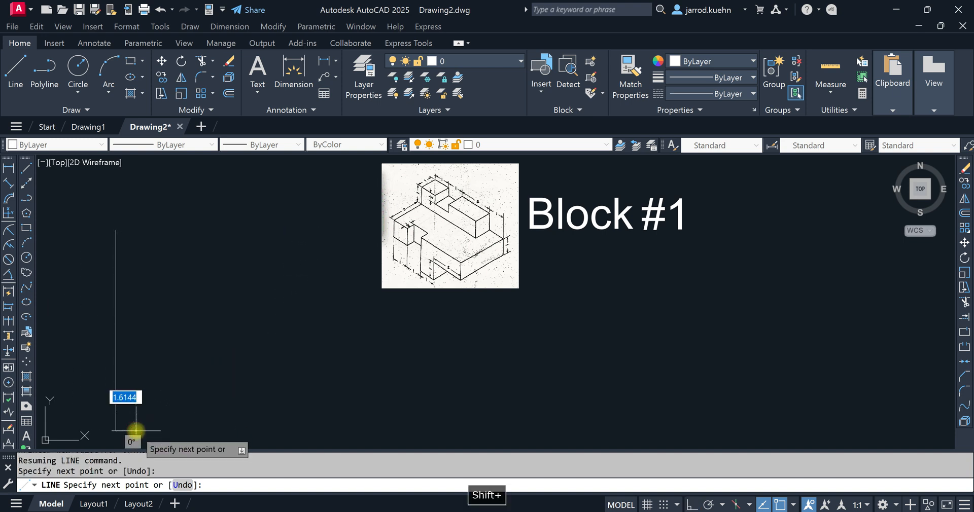
left_click(590, 431, "shift")
key("Escape")
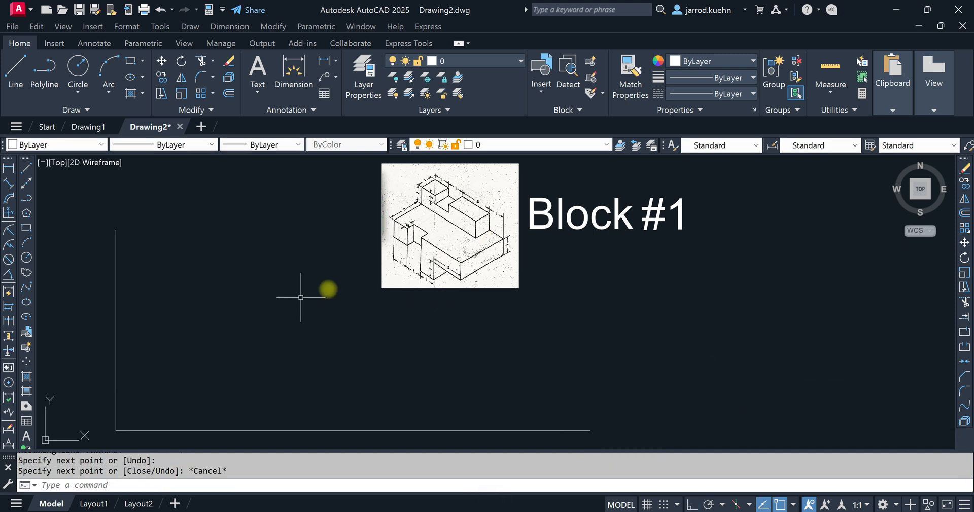
Step: Offset the vertical line 1 unit to the right
left_click(966, 215)
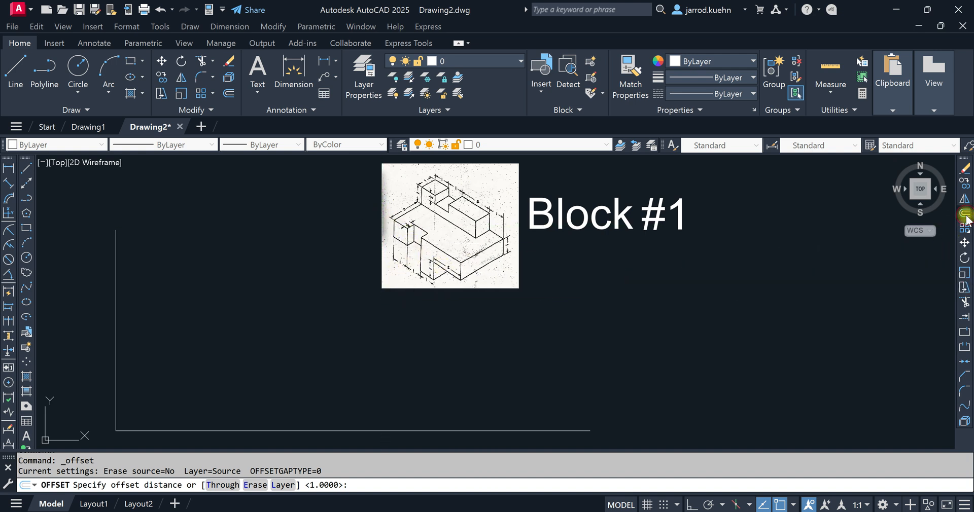
key("Return")
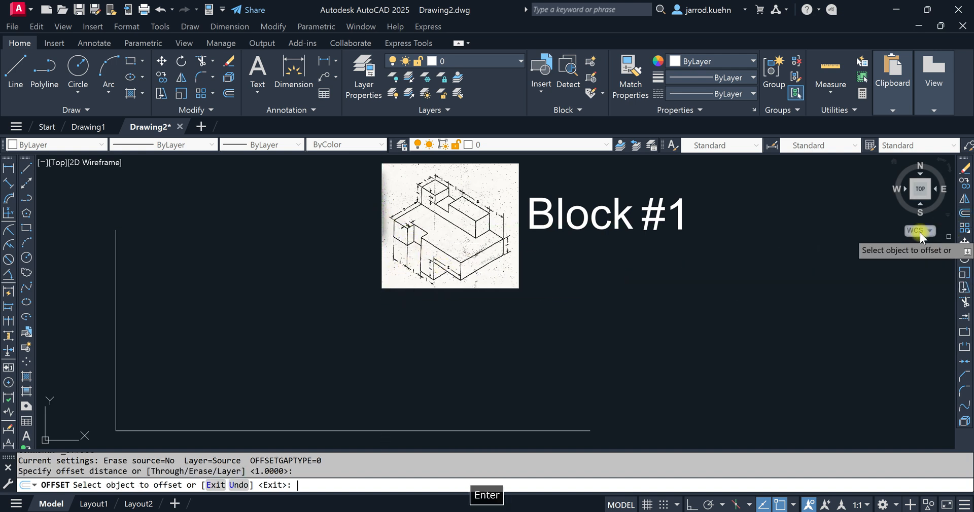
left_click(115, 377)
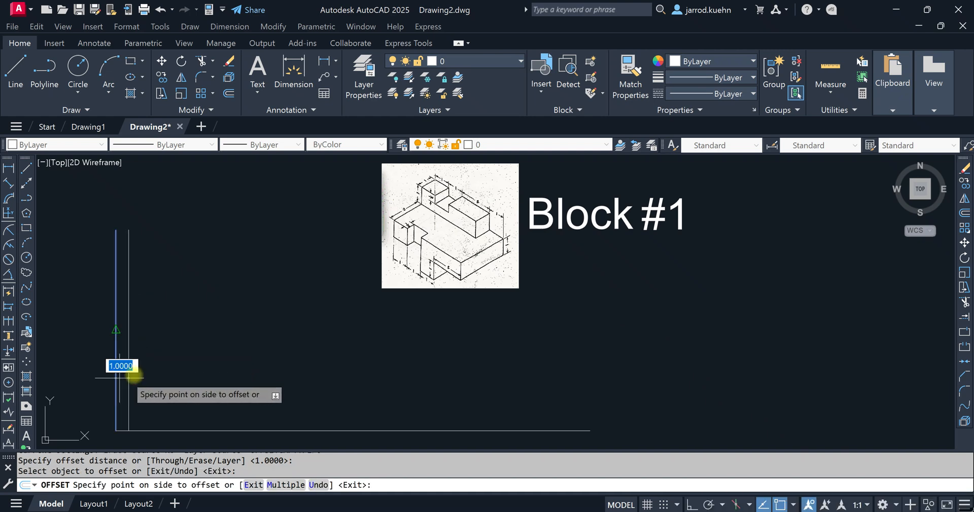
left_click(293, 393)
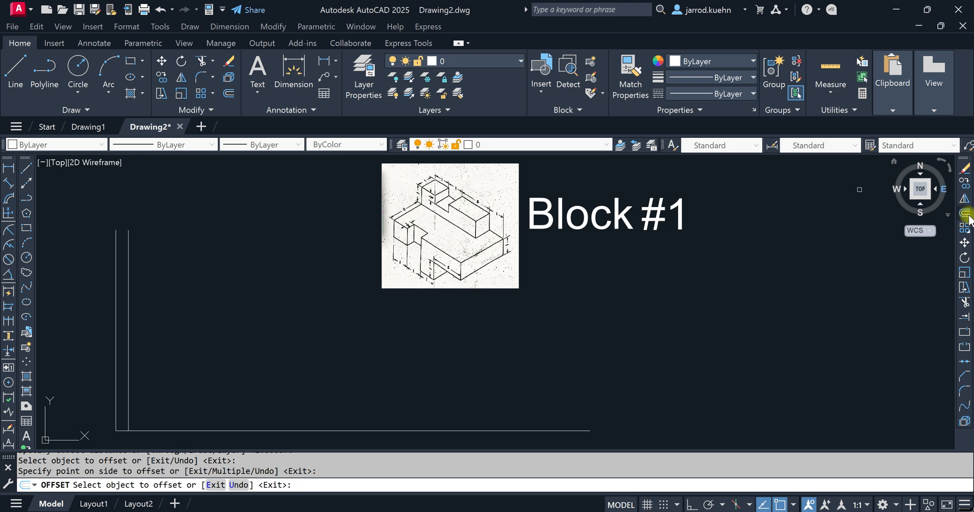
Step: Offset the bottom horizontal line 1 unit upward
left_click(966, 214)
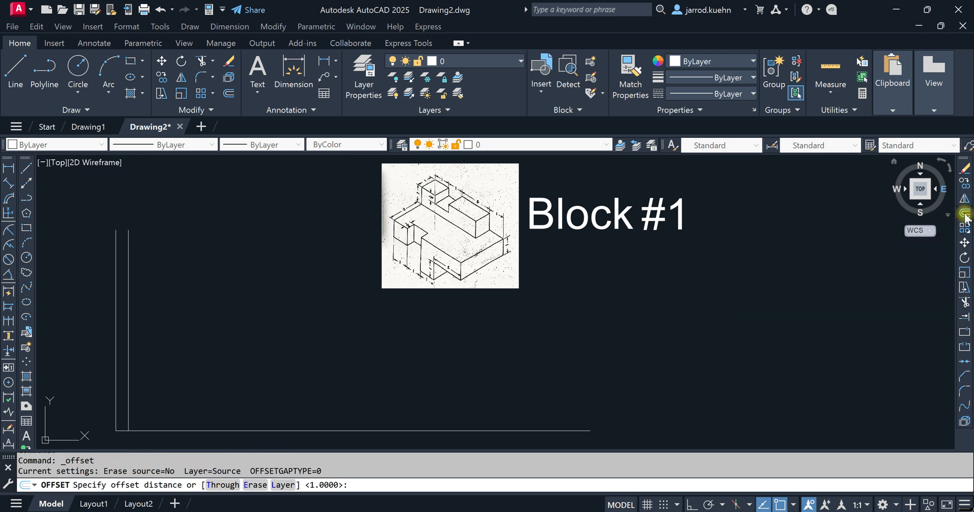
key("Page_Down")
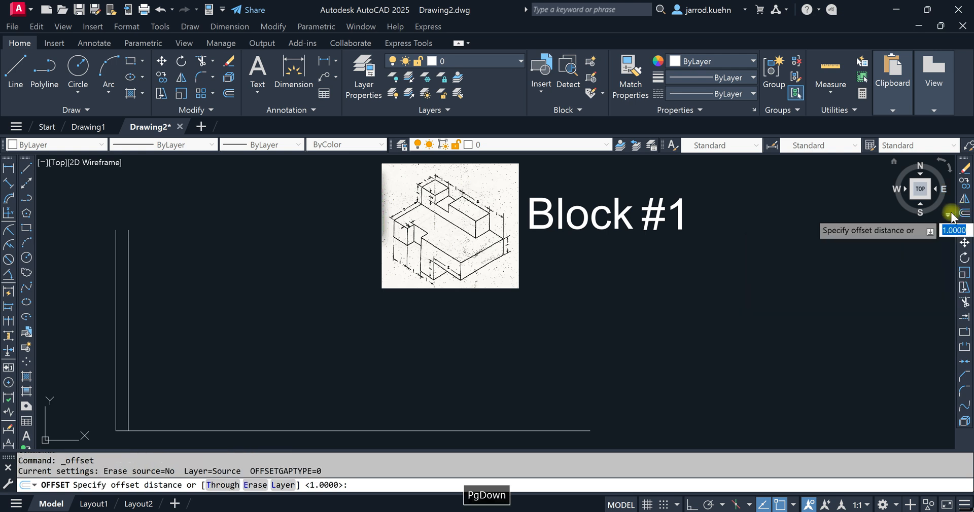
key("Return")
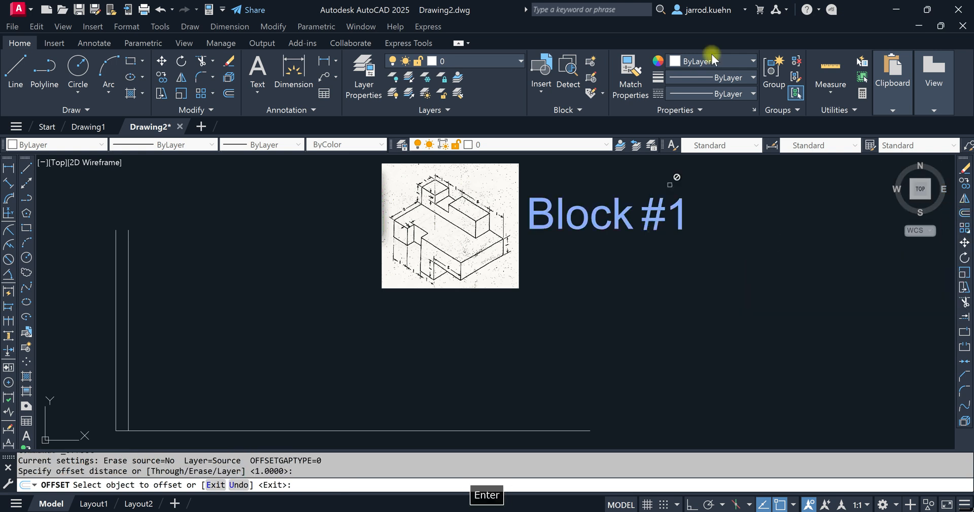
left_click(136, 430)
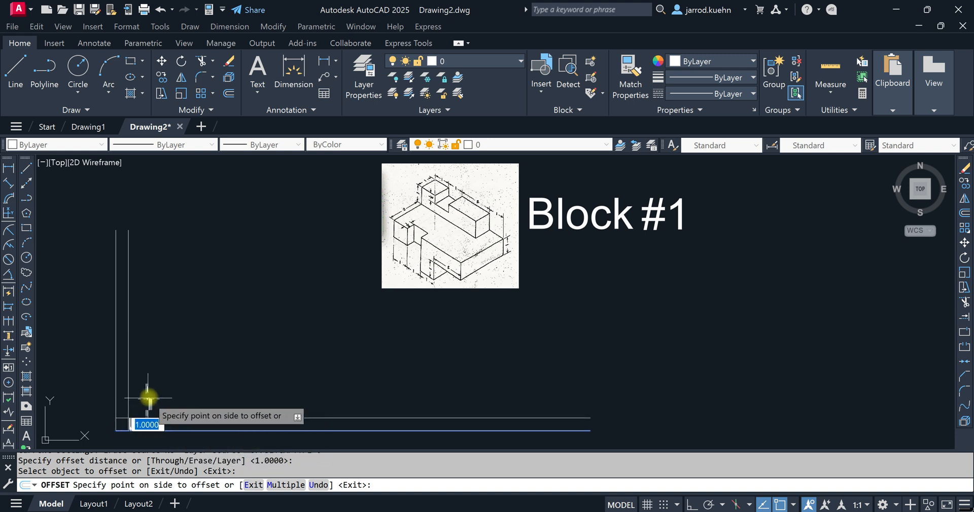
left_click(174, 398)
scroll(116, 422, "up", 10)
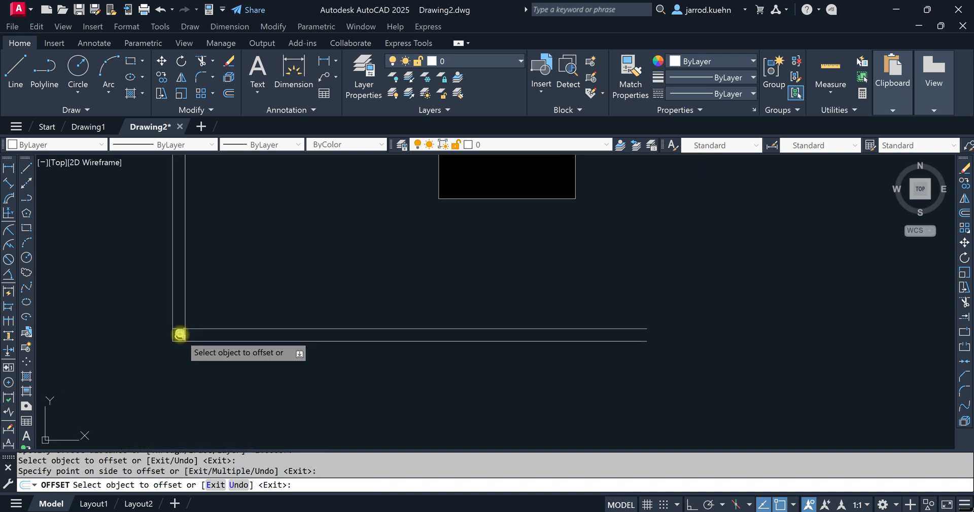
scroll(182, 333, "down", 2)
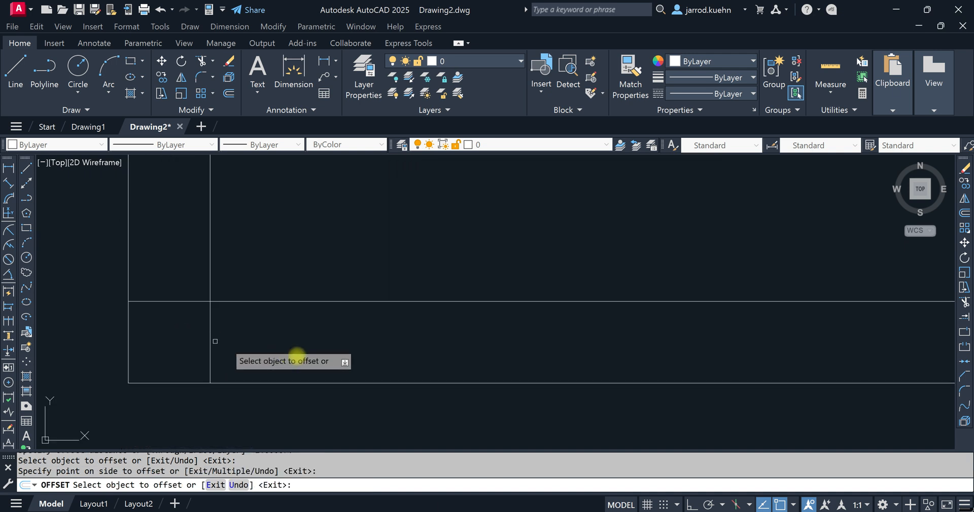
key("Escape")
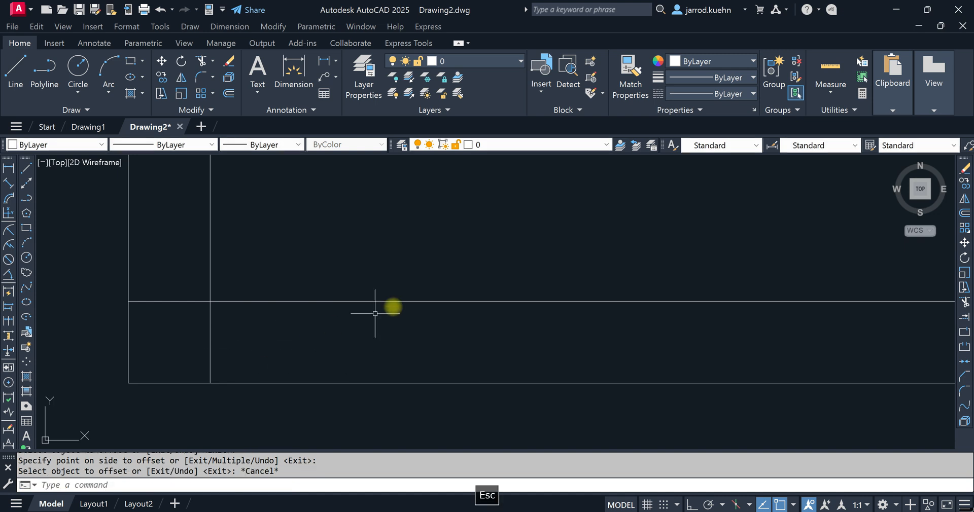
Step: Erase the inner vertical line and offset the outer left vertical line 5 units to the right instead
left_click(210, 337)
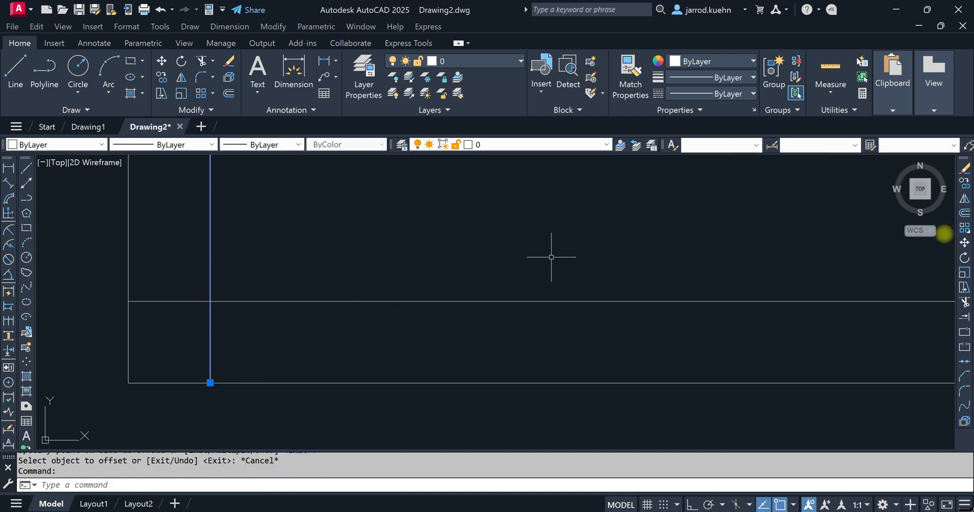
left_click(964, 168)
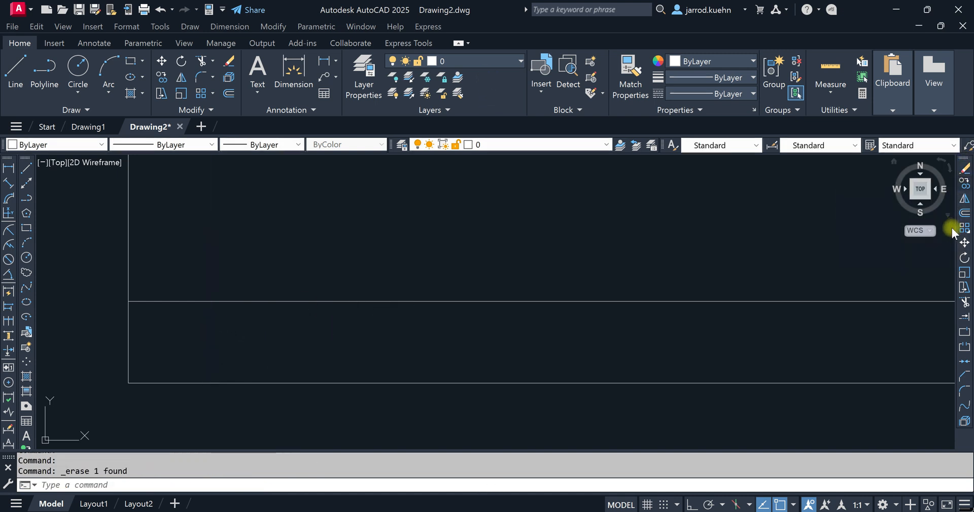
left_click(963, 214)
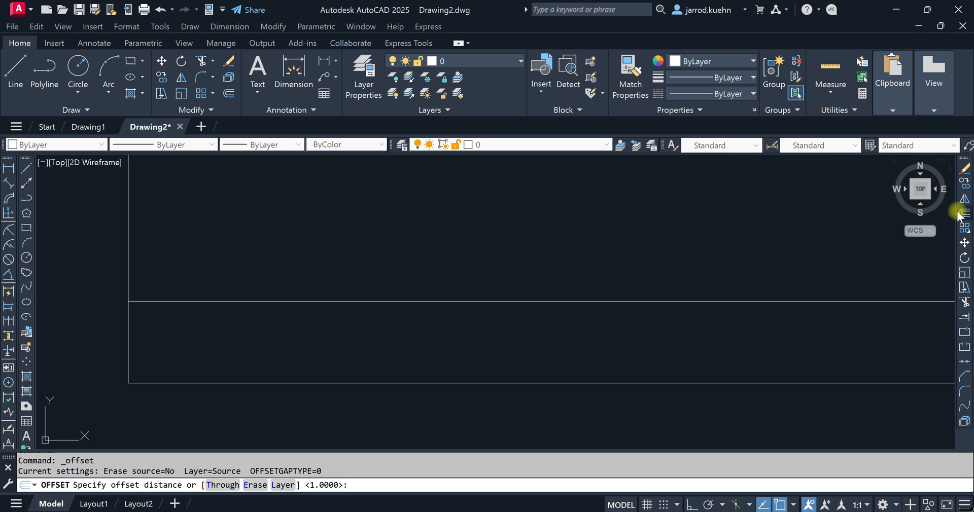
type("5")
key("Return")
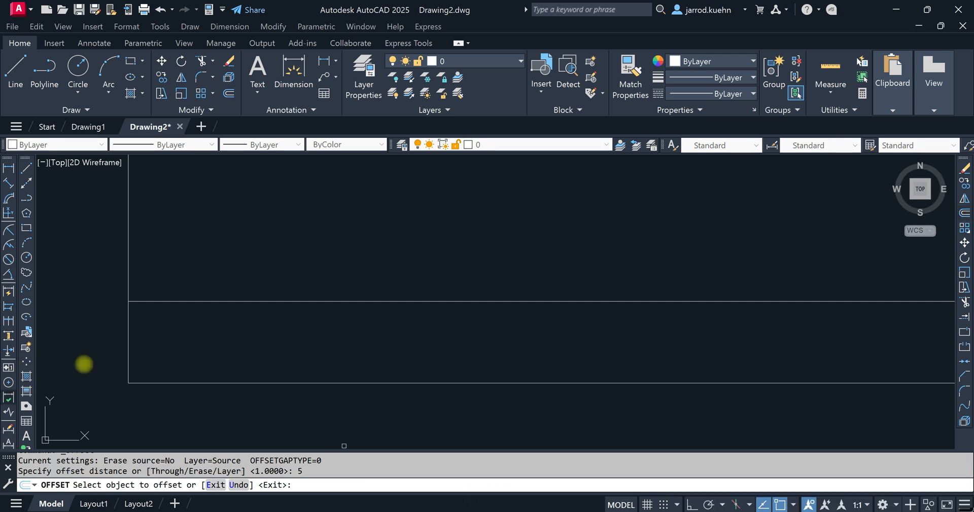
left_click(129, 343)
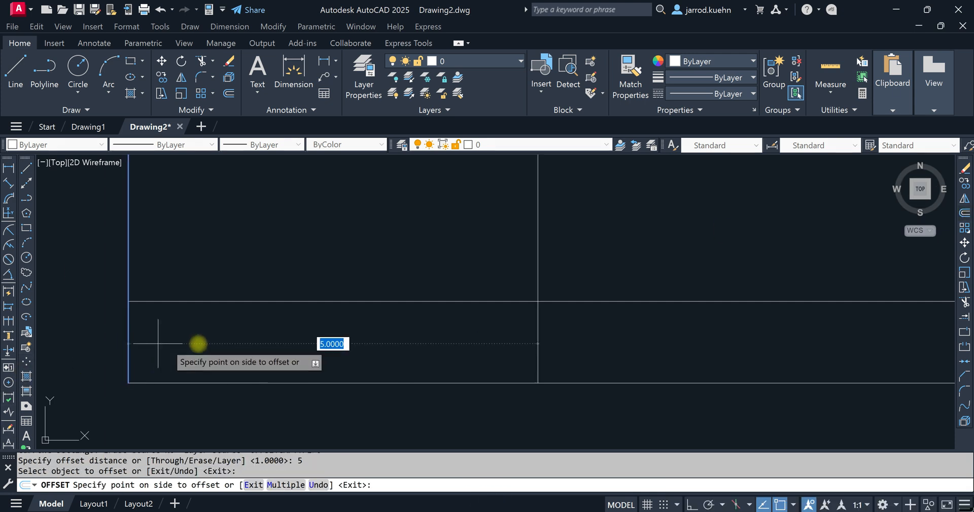
left_click(391, 341)
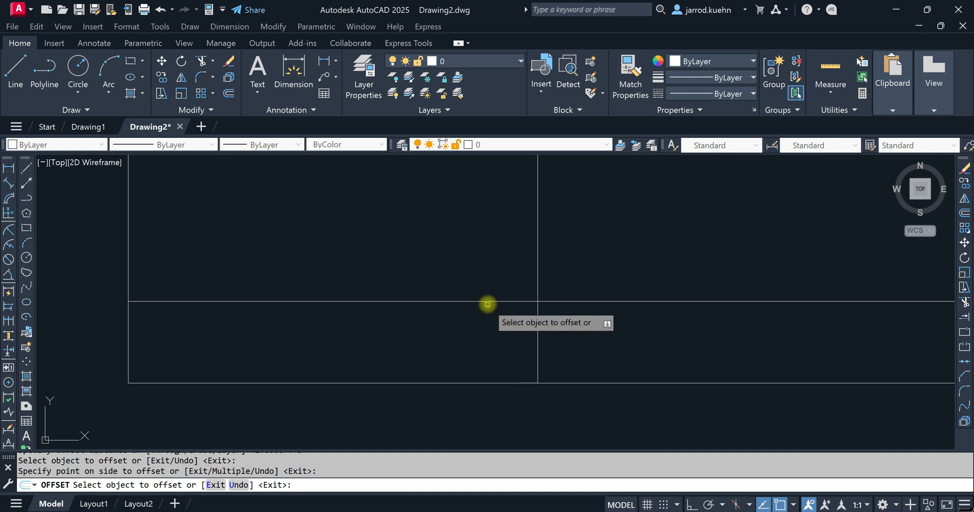
key("Escape")
key("Escape")
Step: Erase the inner horizontal line and offset the bottom horizontal line 3 units upward instead
left_click(485, 301)
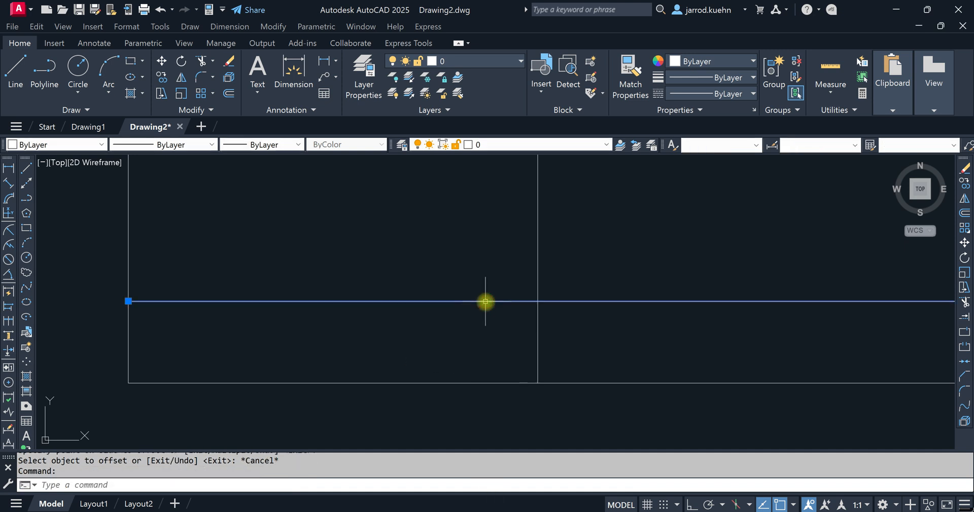
key("Delete")
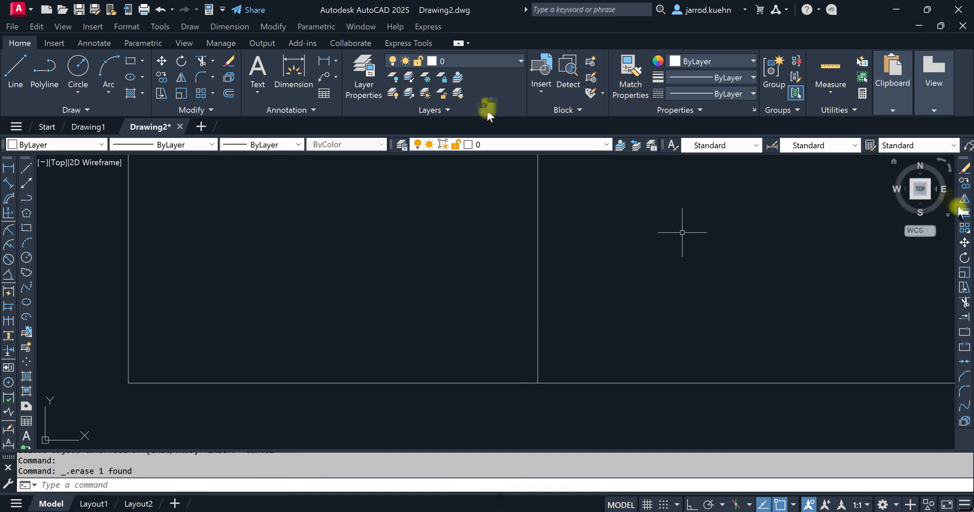
left_click(956, 212)
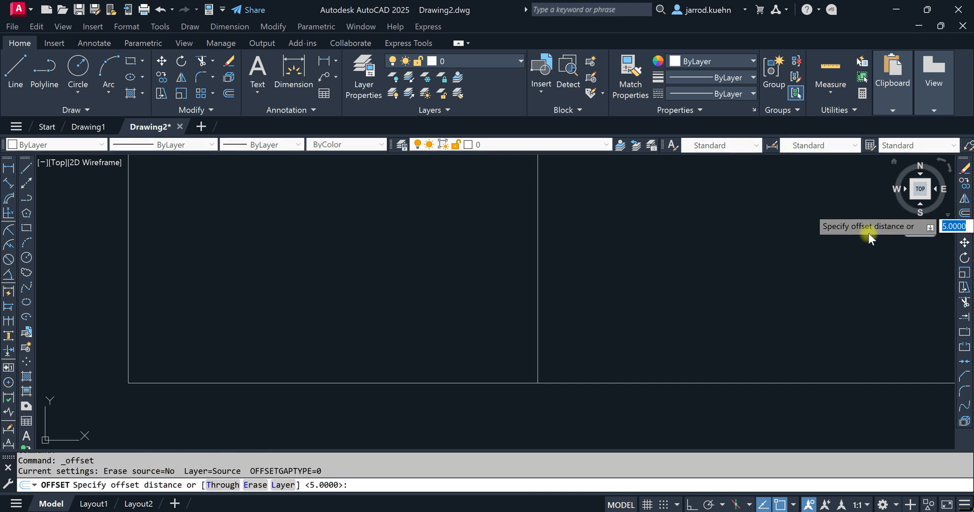
type("3")
key("Return")
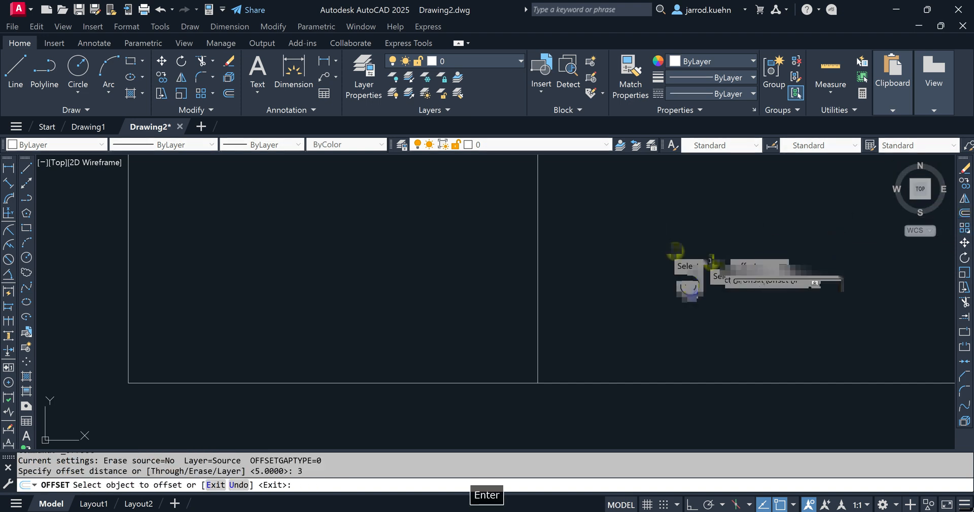
left_click(527, 383)
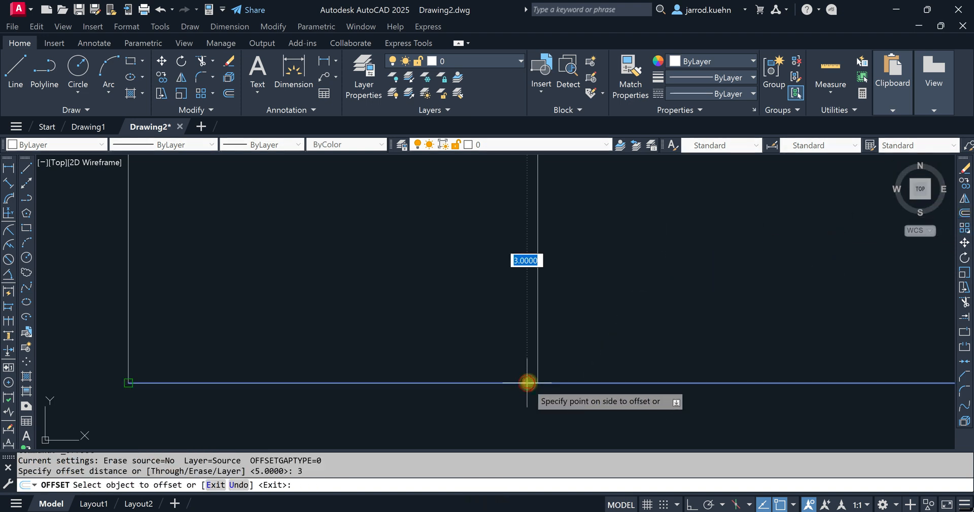
left_click(501, 228)
Step: Move the isometric reference image beside the drawing, just right of the inner vertical line and above the upper horizontal line
scroll(498, 250, "down", 4)
mouse_move(499, 250)
middle_mouse_down()
mouse_move(436, 322)
mouse_move(350, 335)
middle_mouse_up()
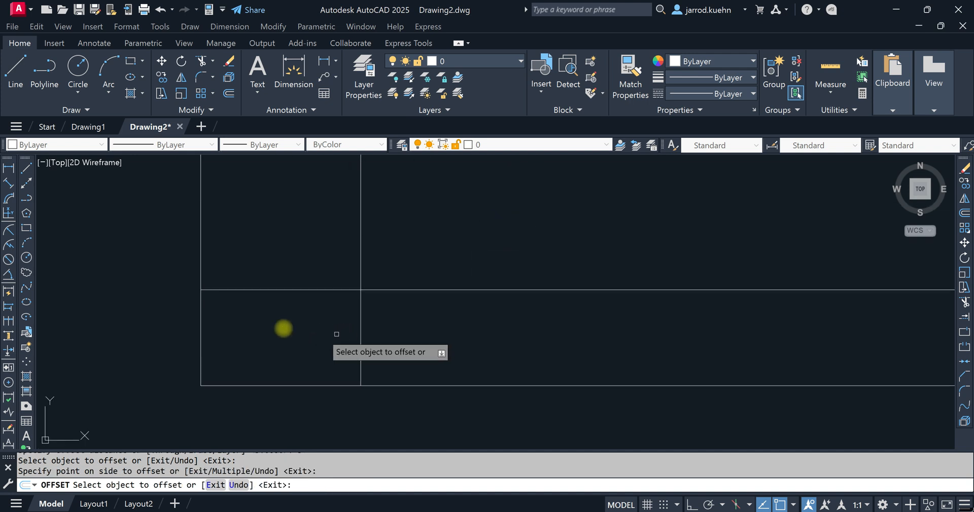
scroll(320, 330, "down", 2)
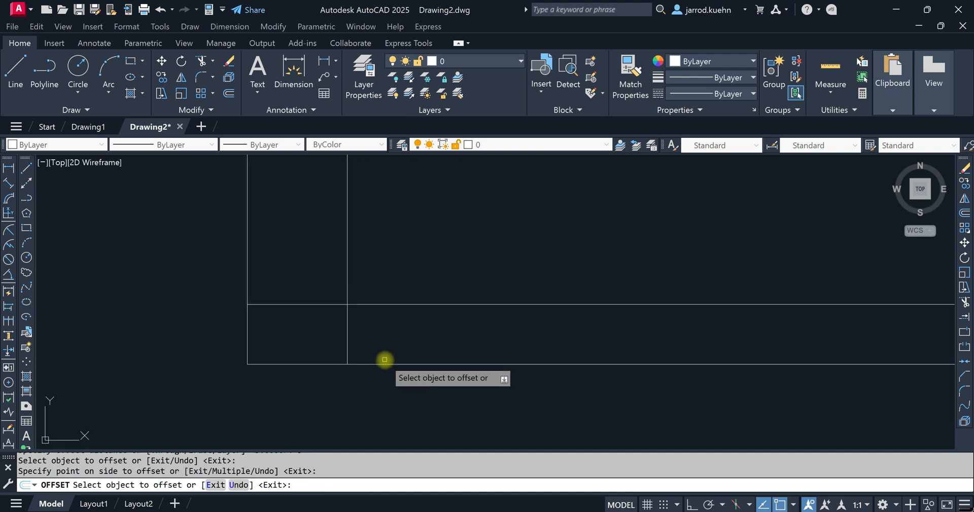
scroll(341, 329, "down", 2)
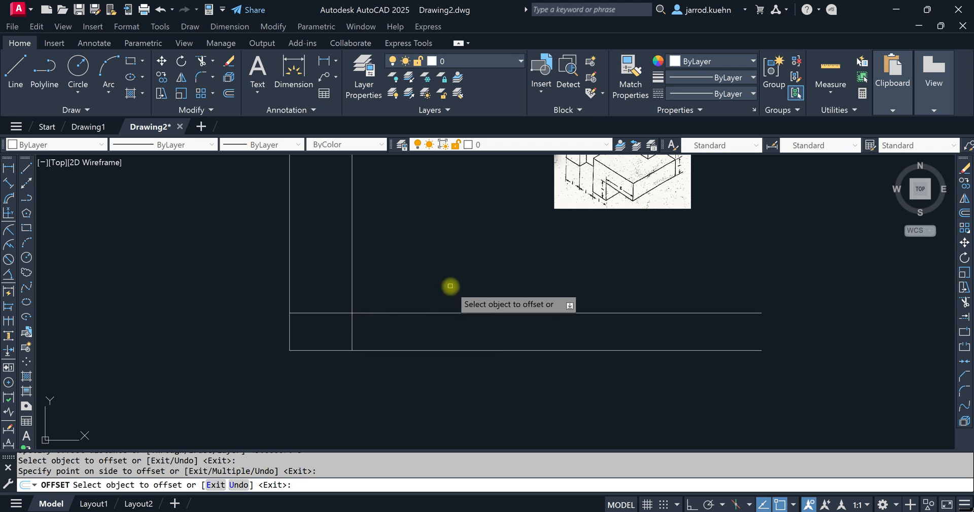
middle_click_drag(450, 284, 419, 315)
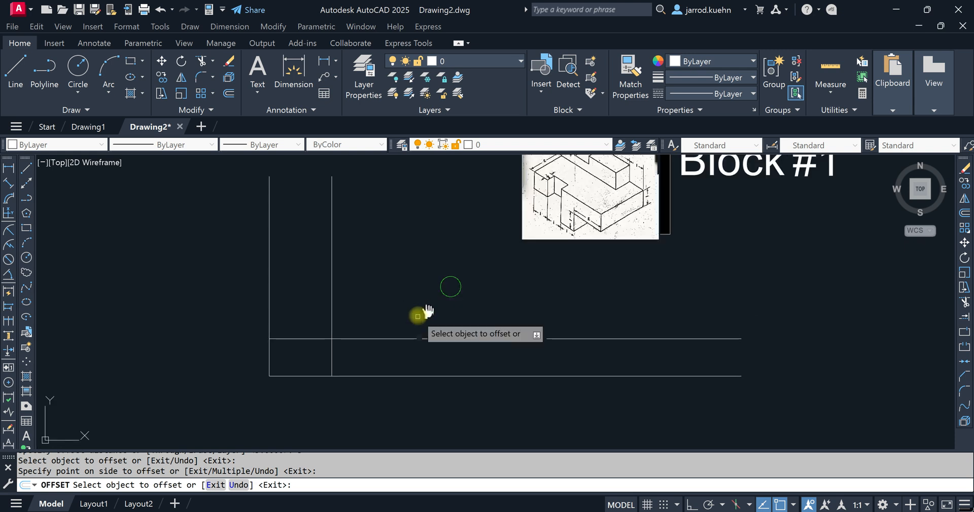
left_click(964, 243)
left_click(617, 205)
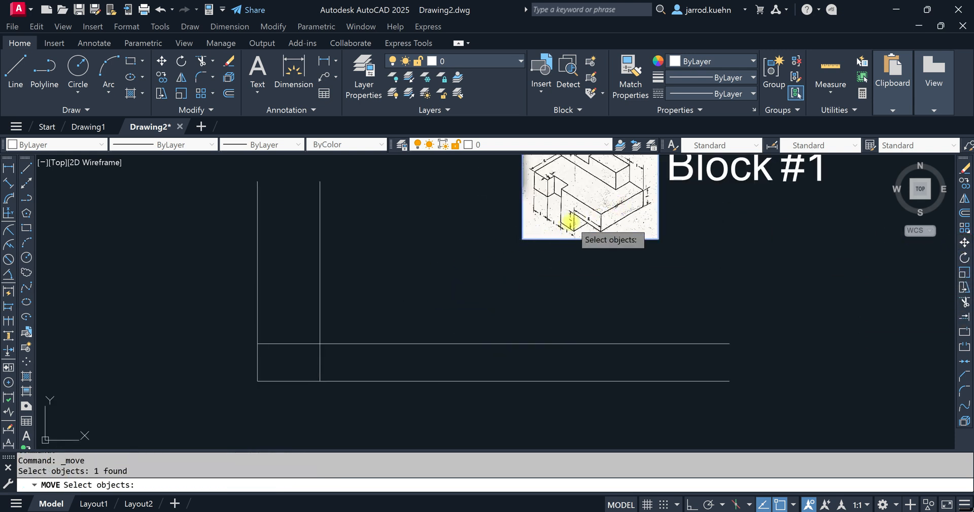
key("Return")
left_click(565, 222)
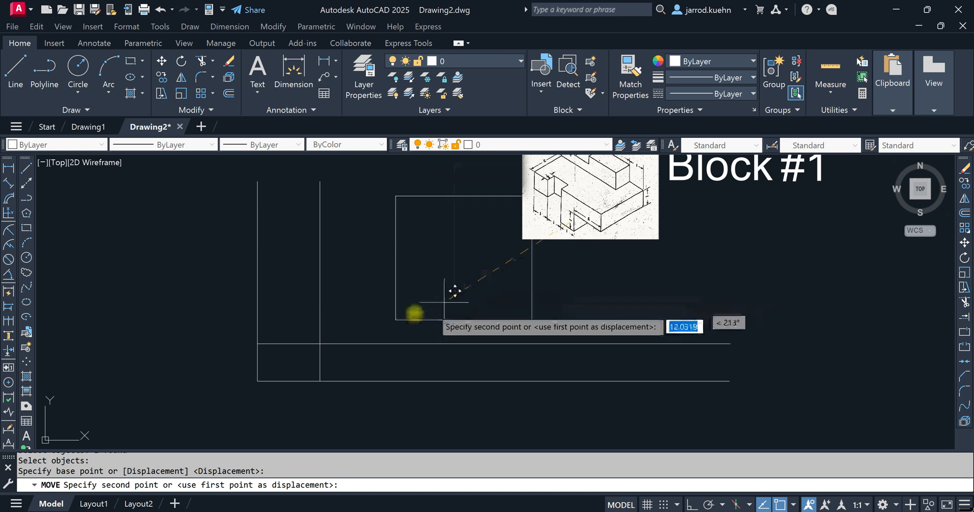
left_click(381, 312)
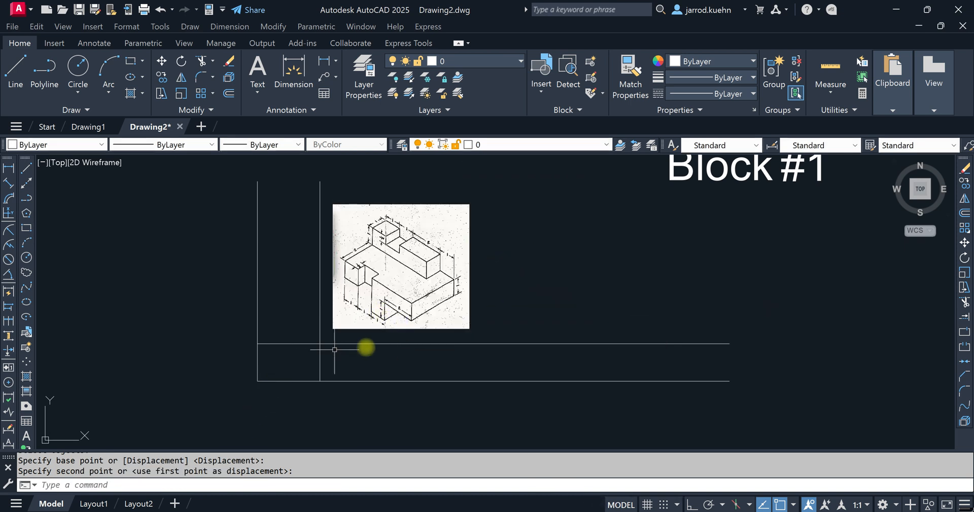
Step: Offset the upper horizontal line 1 unit upward and the inner vertical line 1 unit to the right
scroll(308, 319, "up", 2)
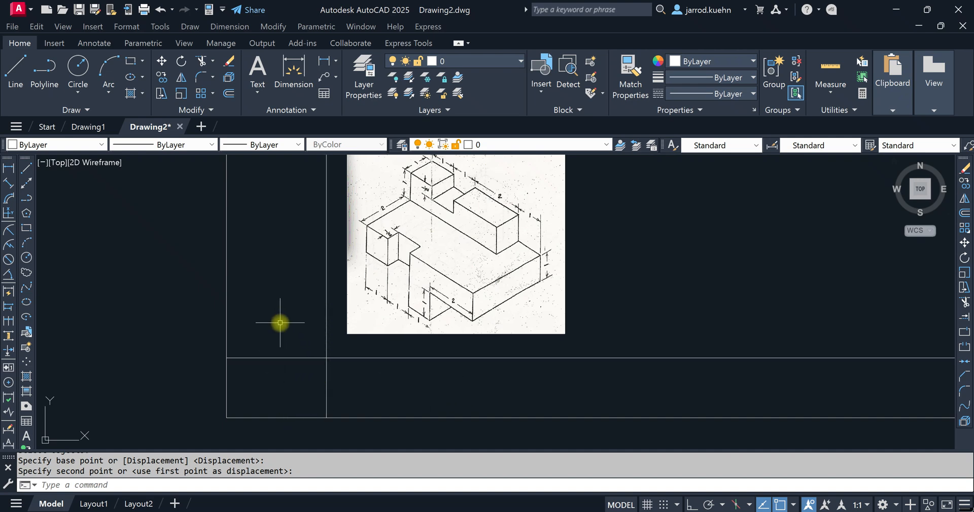
left_click(965, 213)
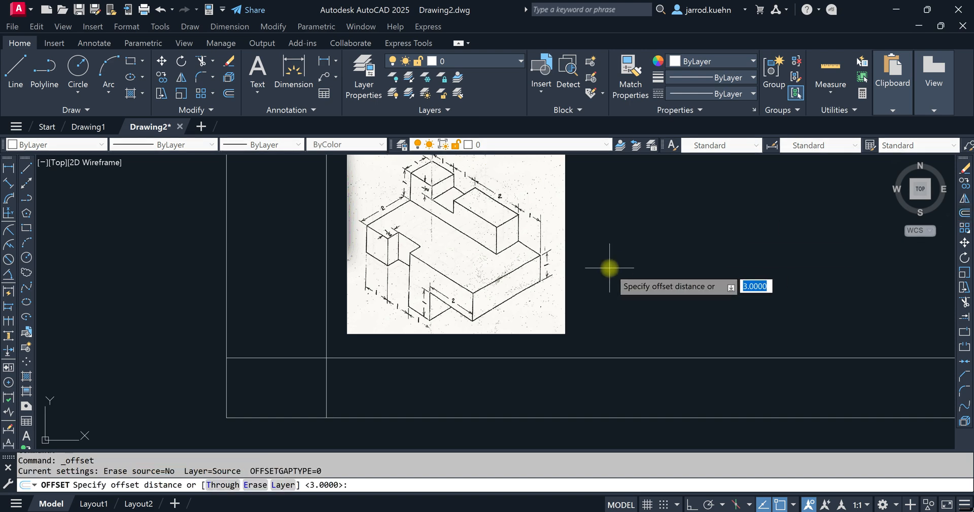
key("Return")
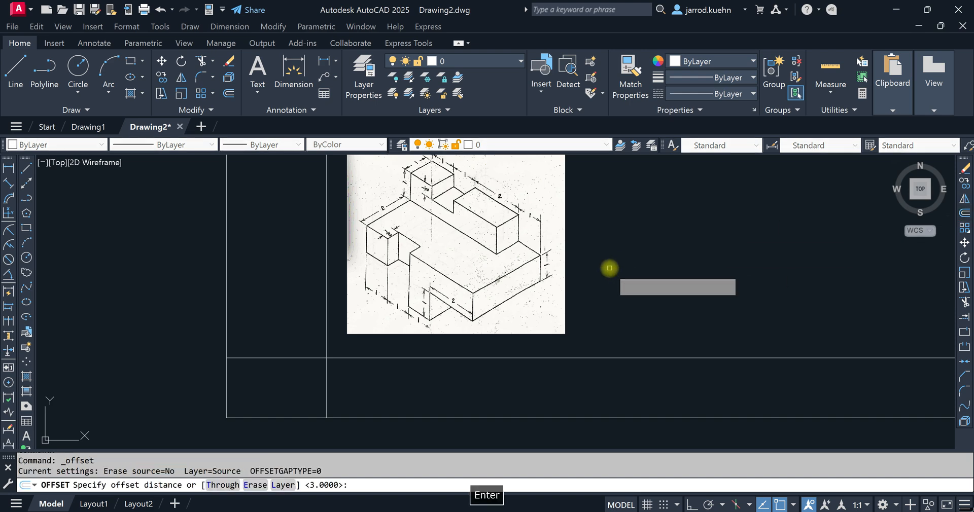
left_click(257, 358)
left_click(256, 337)
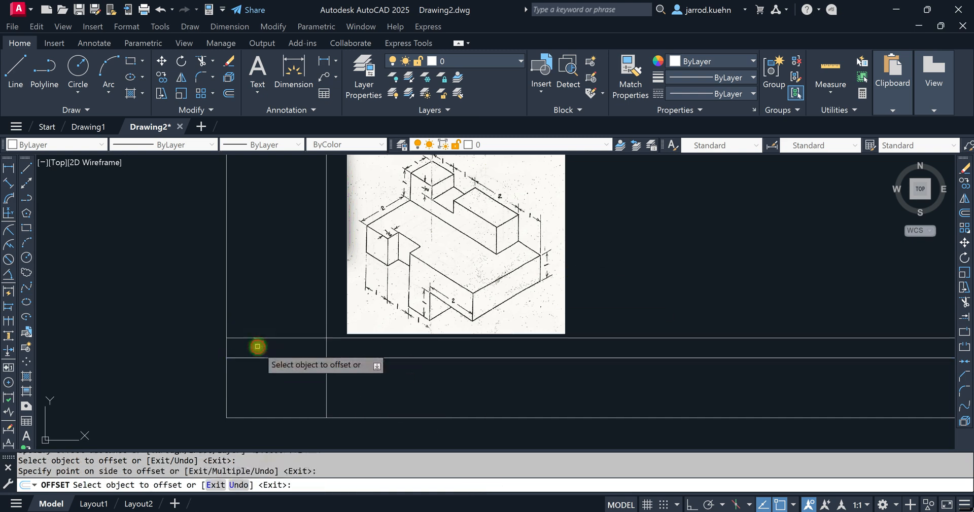
left_click(326, 392)
left_click(355, 392)
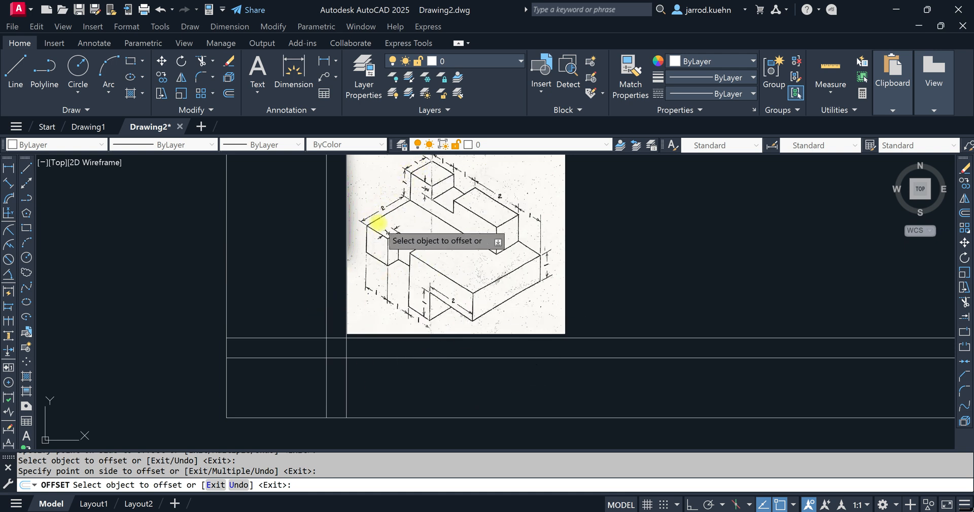
Step: Offset the topmost horizontal line 3 units upward and the rightmost vertical line 3 units to the right
left_click(965, 214)
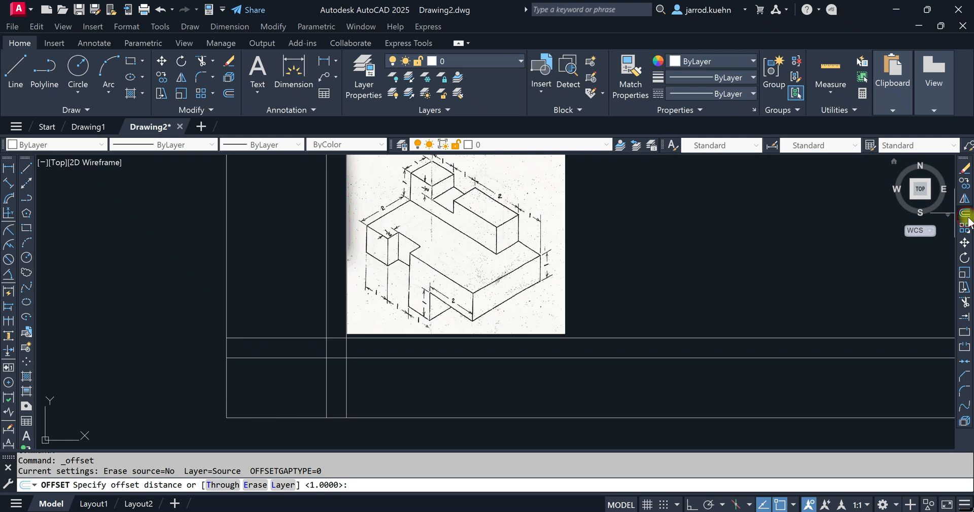
type("3")
key("Return")
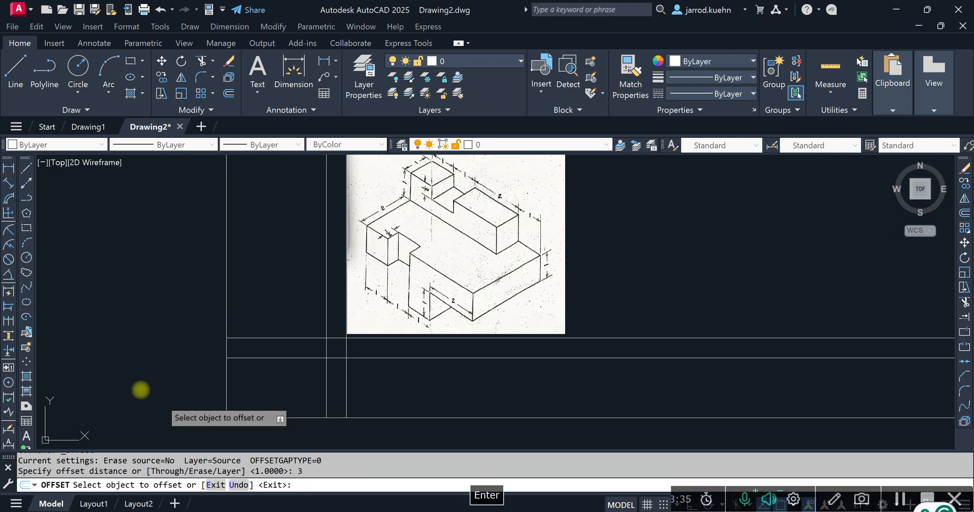
left_click(276, 338)
left_click(279, 292)
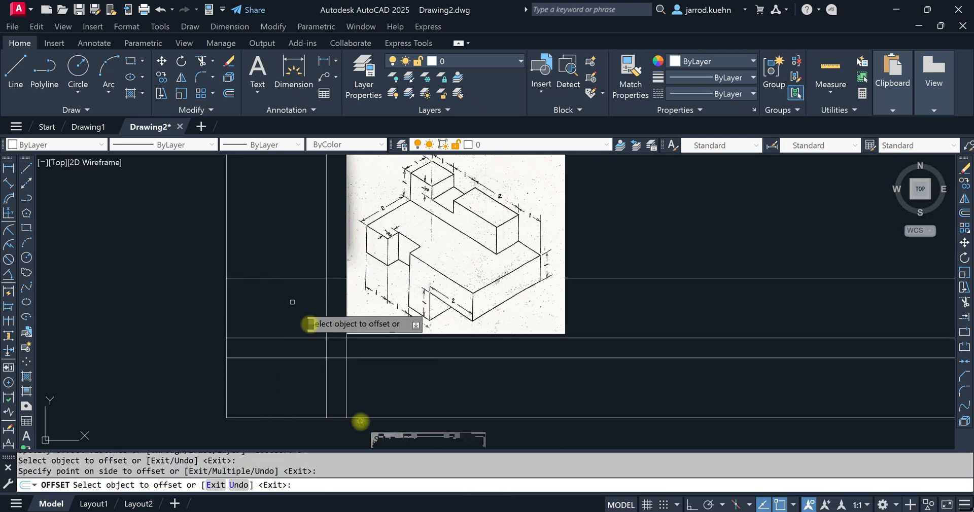
left_click(347, 404)
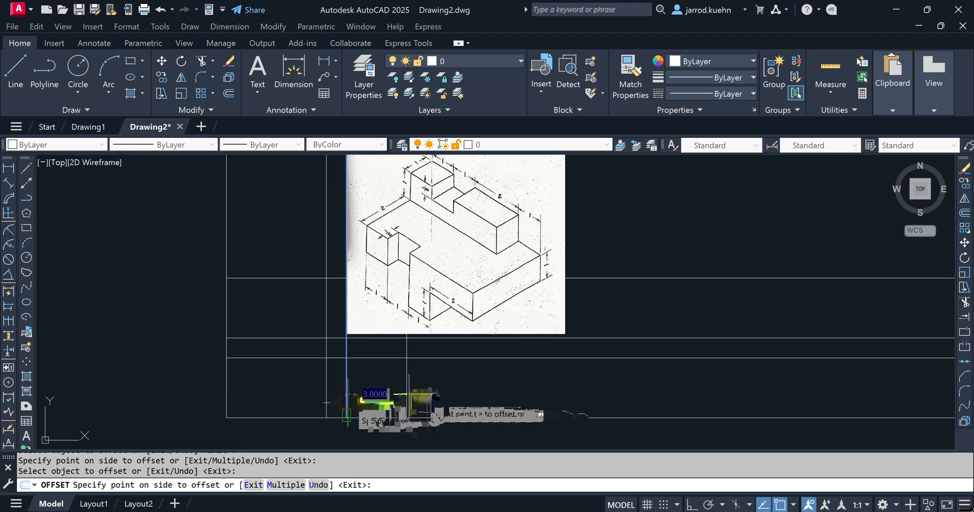
left_click(450, 387)
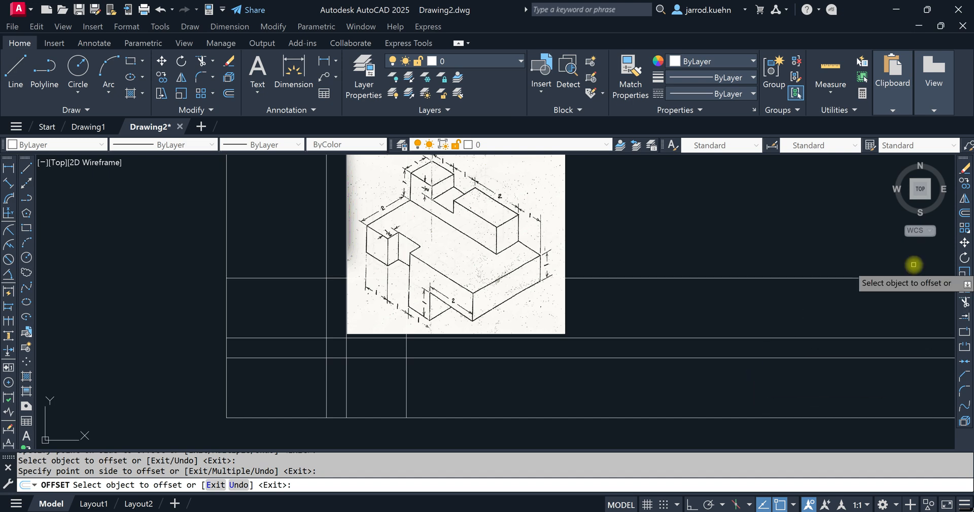
Step: Trim the horizontal lines extending past the rightmost vertical line and the bottom line's segment in the 1-unit gap between views
left_click(965, 305)
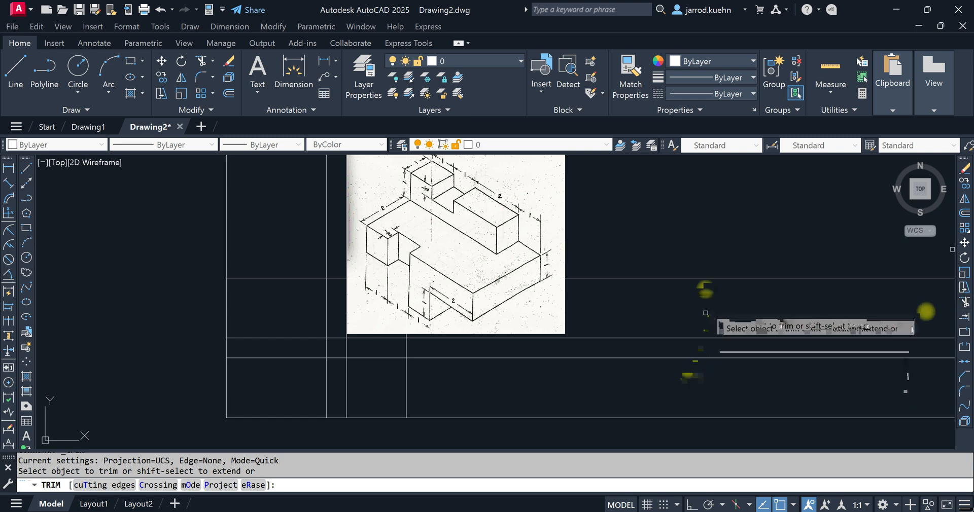
left_click(668, 251)
left_click(591, 454)
key("Return")
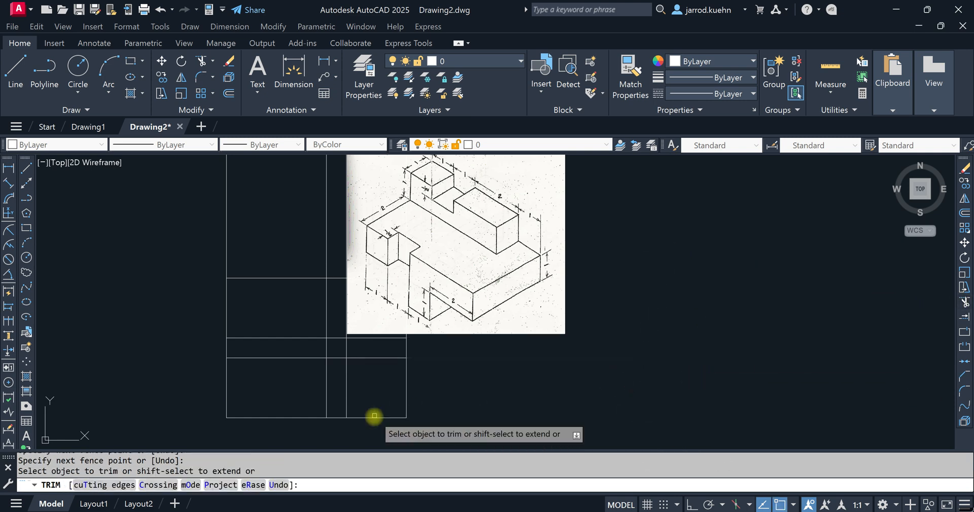
left_click(337, 427)
left_click(335, 408)
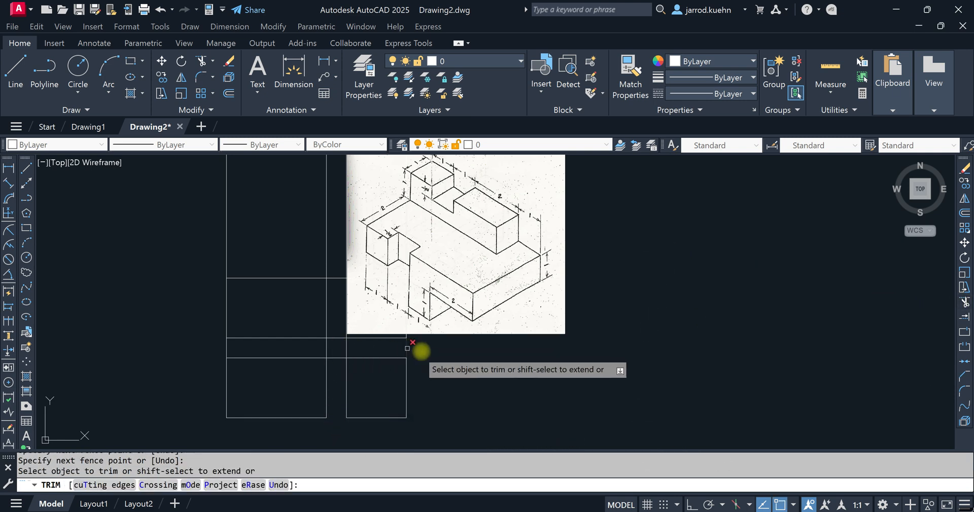
left_click(431, 354)
mouse_move(426, 351)
left_mouse_down()
mouse_move(305, 351)
mouse_move(282, 373)
left_mouse_up()
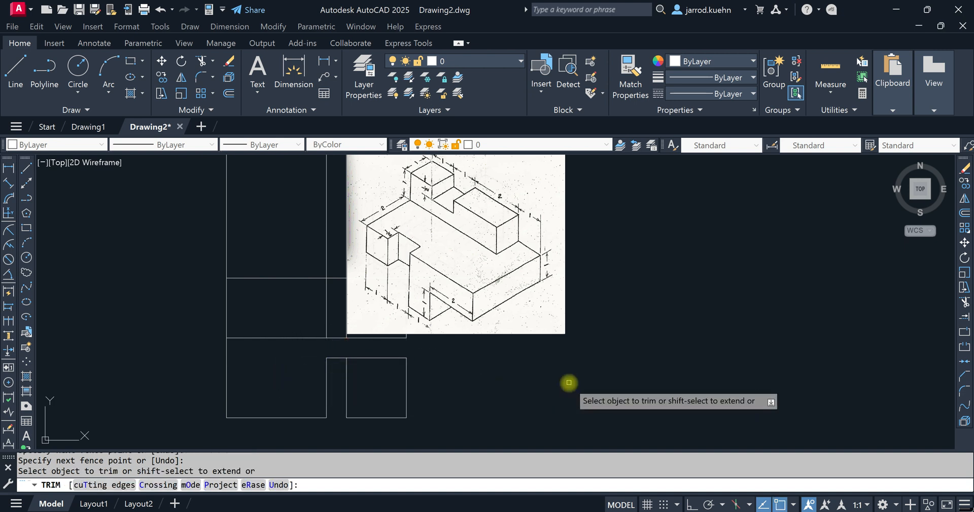
key("ctrl+z")
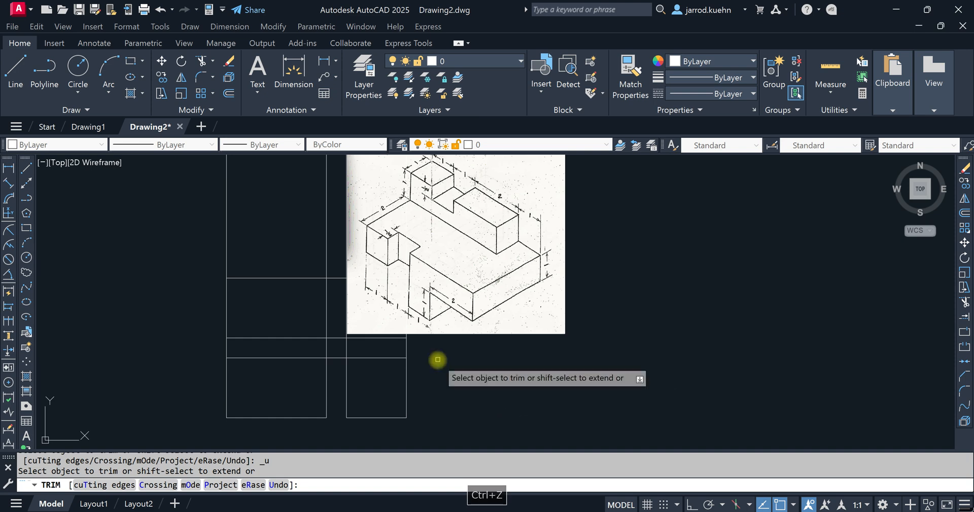
Step: Trim the remaining segments in the gaps and the lines extending beyond the views, leaving three separate rectangles for the top, front and side views
left_click(425, 344)
mouse_move(425, 344)
left_mouse_down()
mouse_move(381, 357)
mouse_move(315, 343)
left_mouse_up()
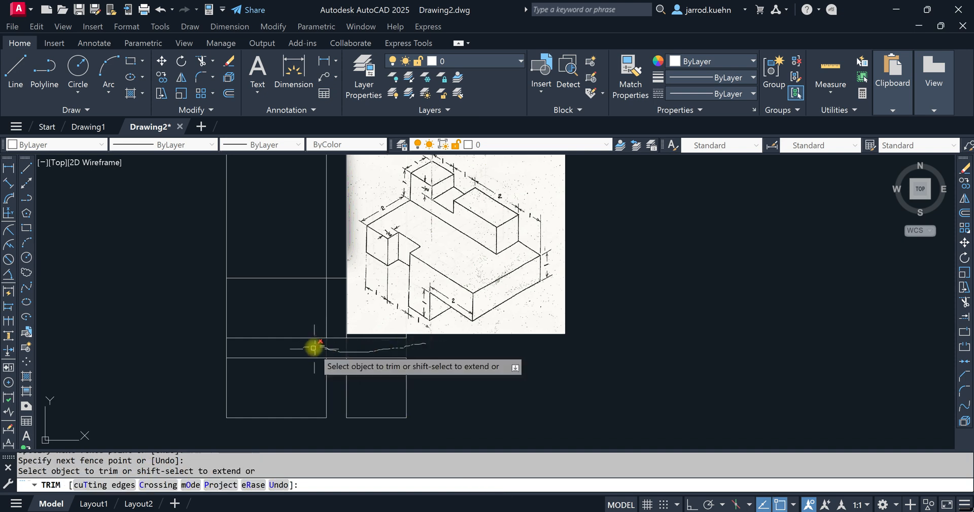
mouse_move(226, 348)
left_mouse_down()
mouse_move(318, 346)
mouse_move(336, 365)
mouse_move(341, 337)
mouse_move(370, 341)
left_mouse_up()
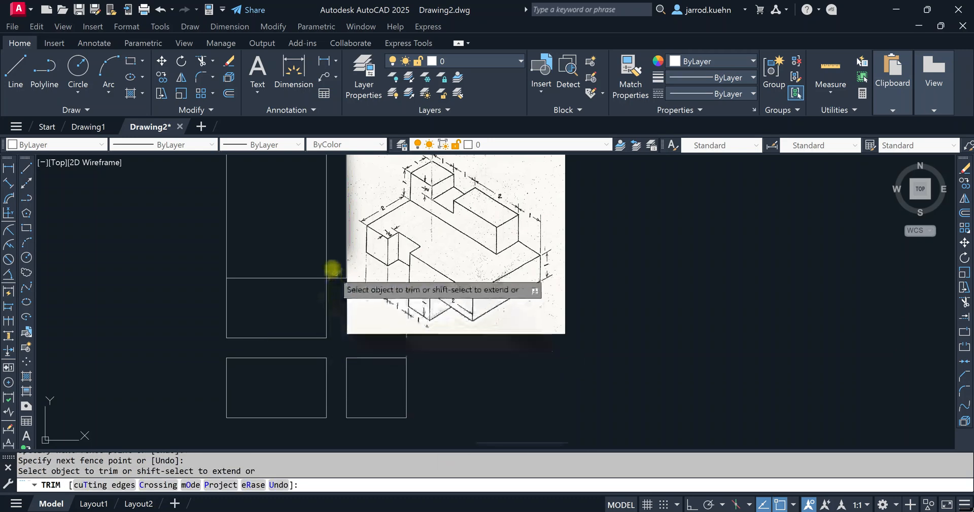
mouse_move(330, 270)
left_mouse_down()
mouse_move(339, 278)
mouse_move(315, 252)
mouse_move(203, 213)
left_mouse_up()
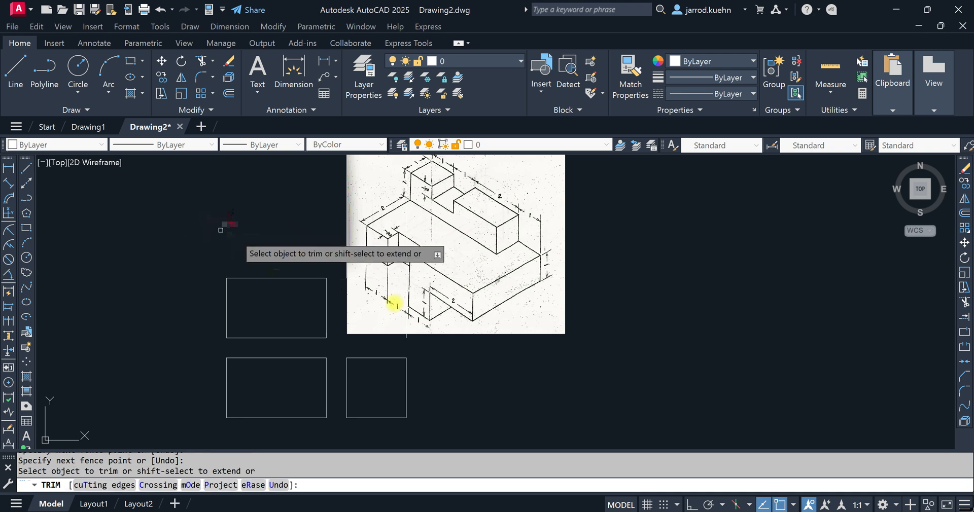
left_click_drag(437, 334, 399, 339)
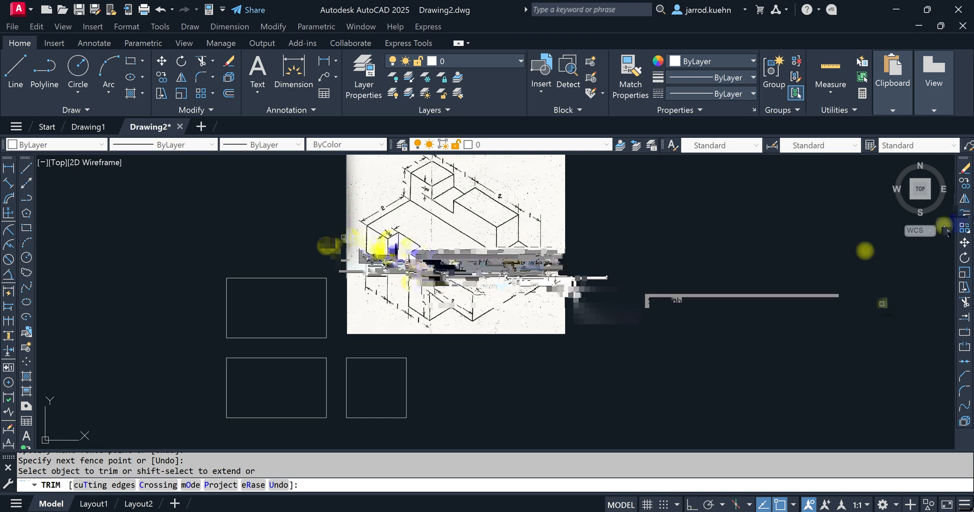
Step: Divide the lower-left front view rectangle into a grid by offsetting its edges inward in 1-unit steps
type("1")
key("Return")
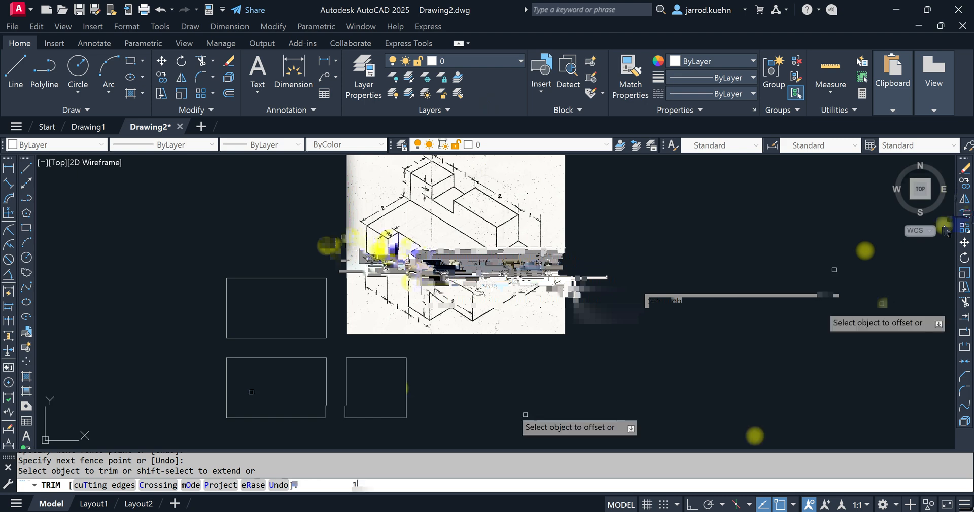
left_click(227, 394)
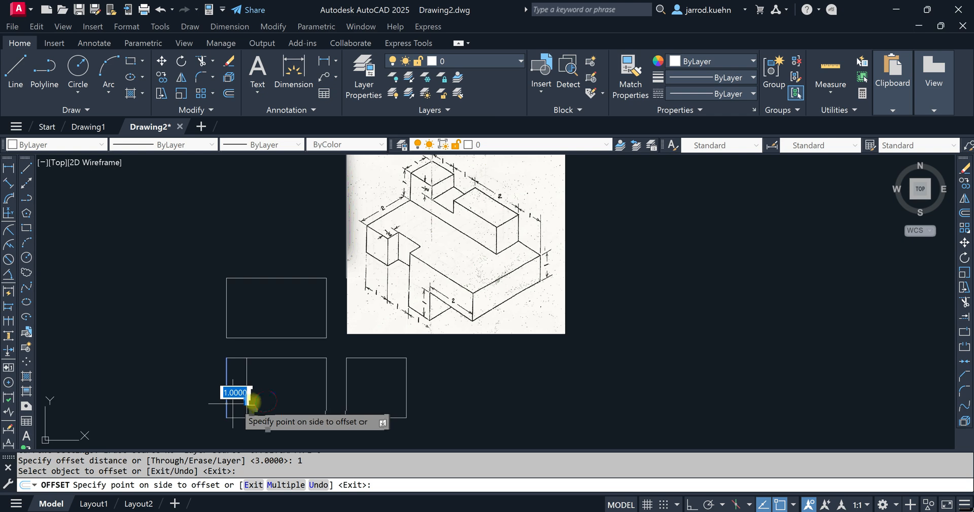
left_click(274, 407)
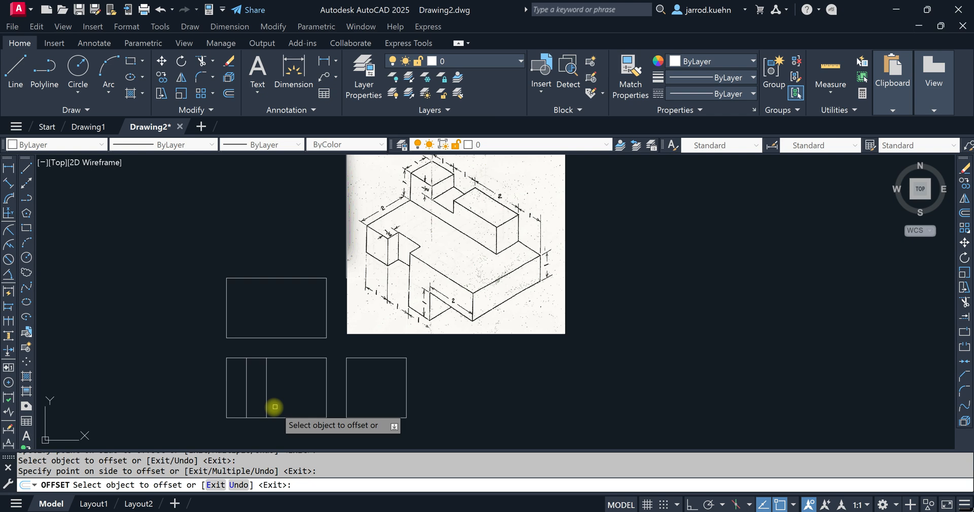
left_click(266, 408)
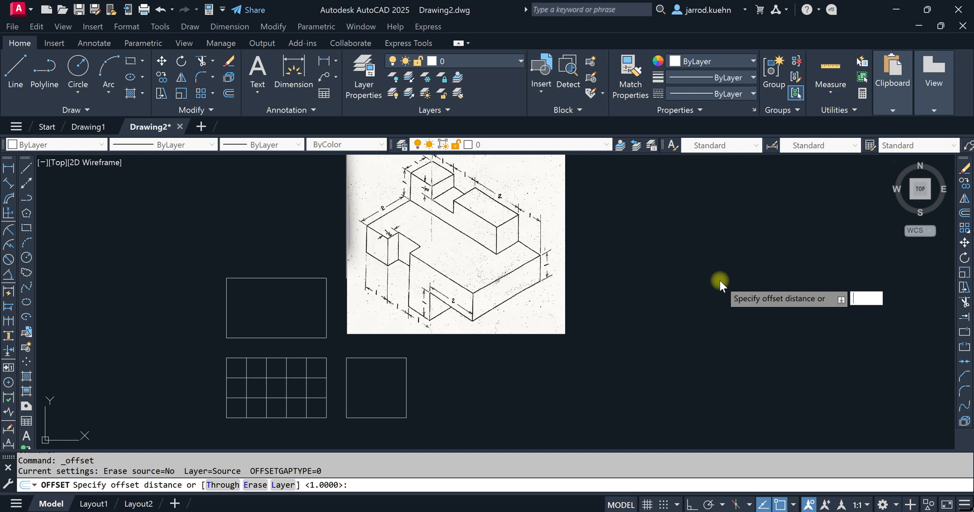
Step: Offset the front view's top edge 0.5 units downward and trim the surplus grid segments to the block's stepped front outline
type(".5")
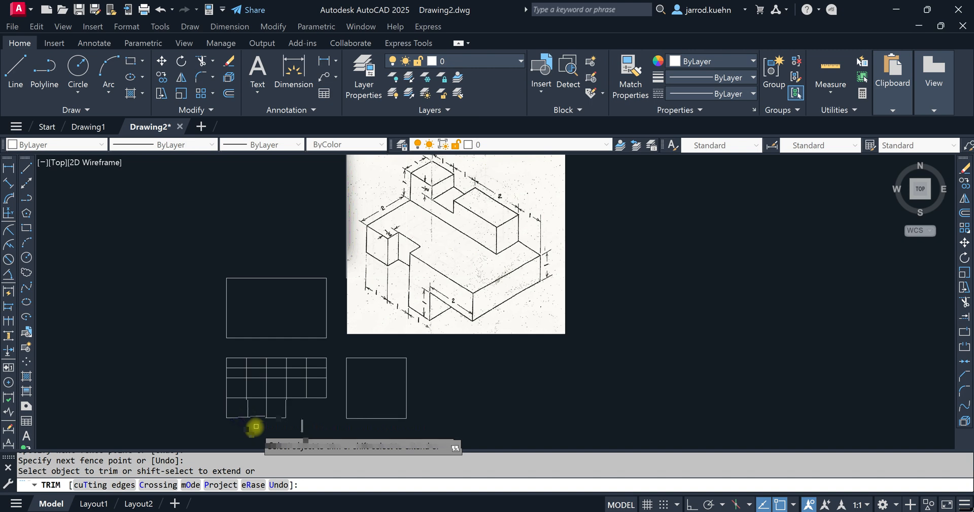
scroll(260, 394, "up", 2)
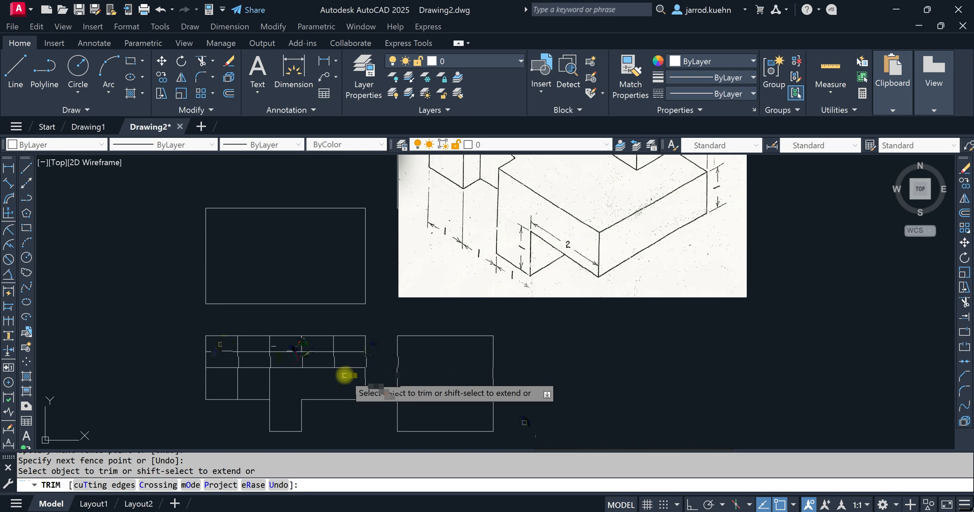
scroll(525, 363, "down", 2)
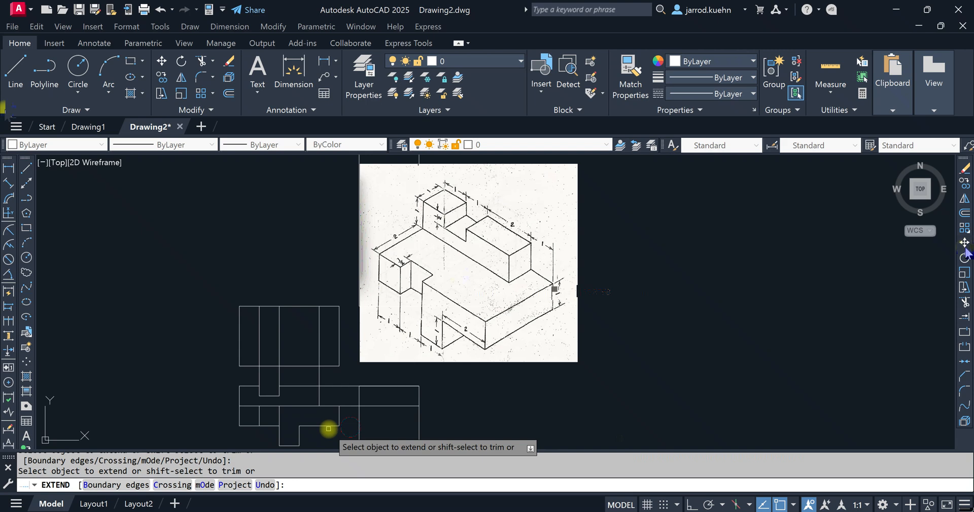
Step: Move the isometric reference image farther right, clear of the projection lines beside the top view, and undo the last unwanted edit
left_click(557, 275)
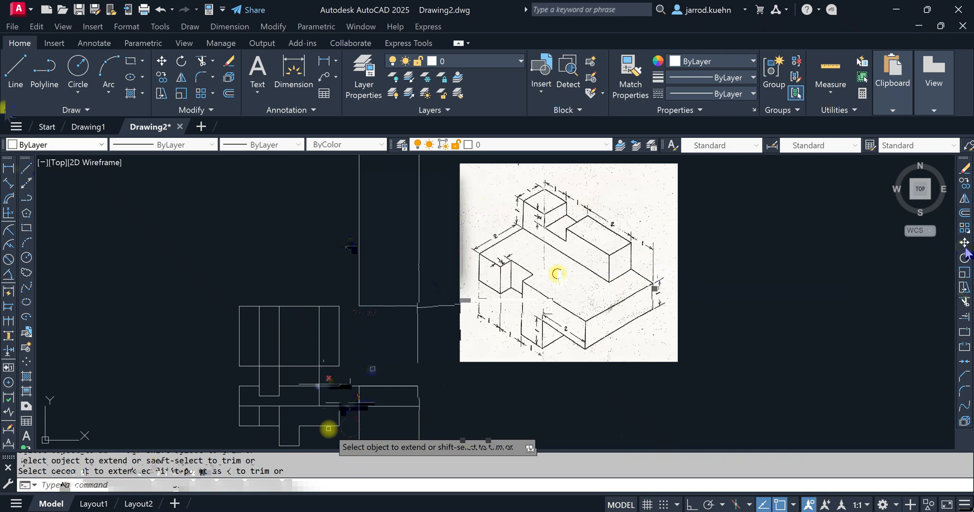
key("ctrl+z")
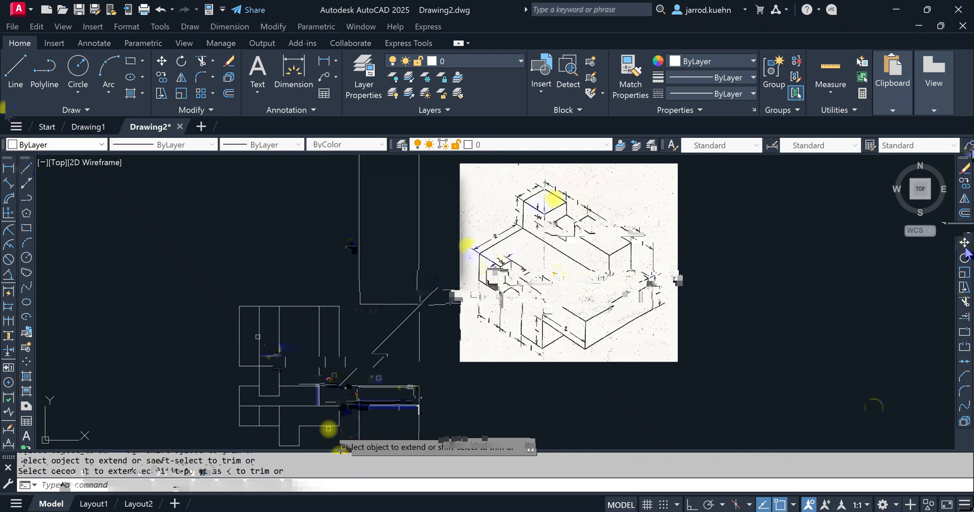
Step: Trim the excess projection lines along the top view's lower edge and select the leftover line segments around the views
left_click(266, 364)
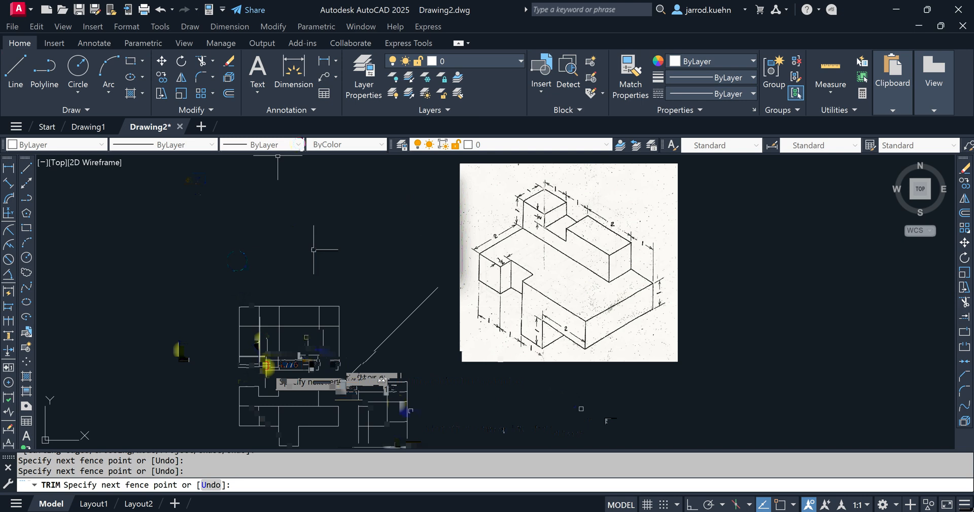
left_click(183, 190)
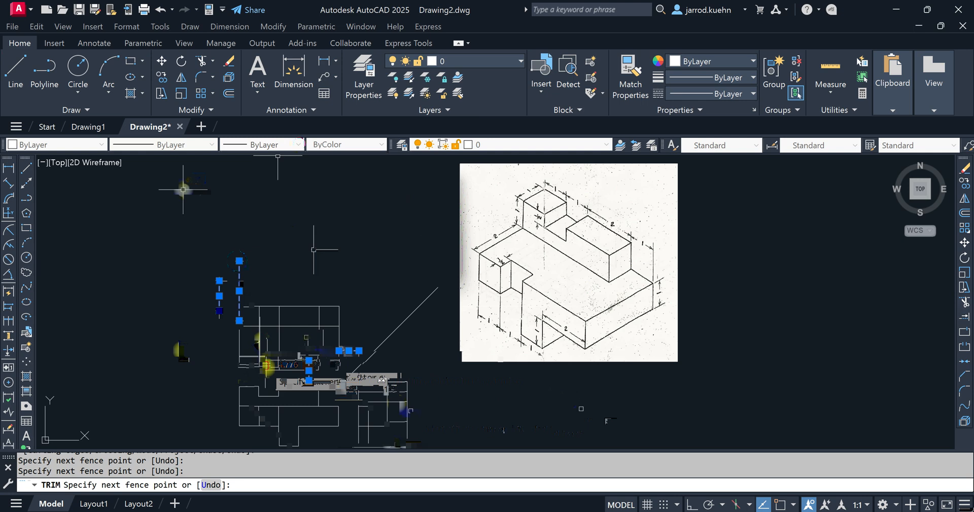